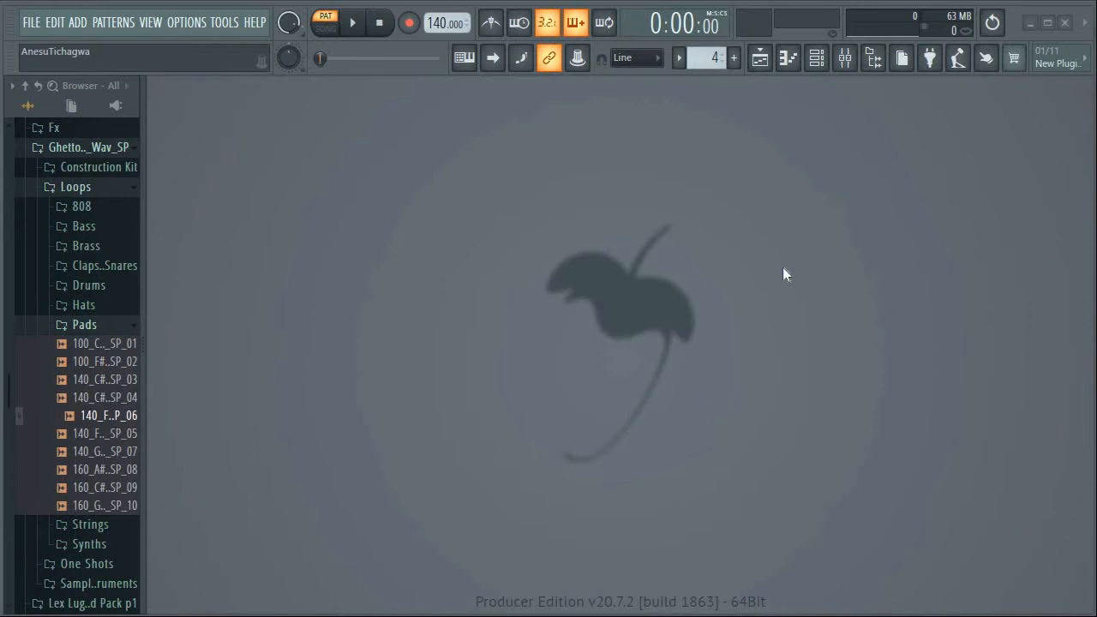
Open the playlist and fill Track 1 with the Kicks pattern from bar 1 through bar 16
{"action": "left_click", "coordinate": [679, 57]}
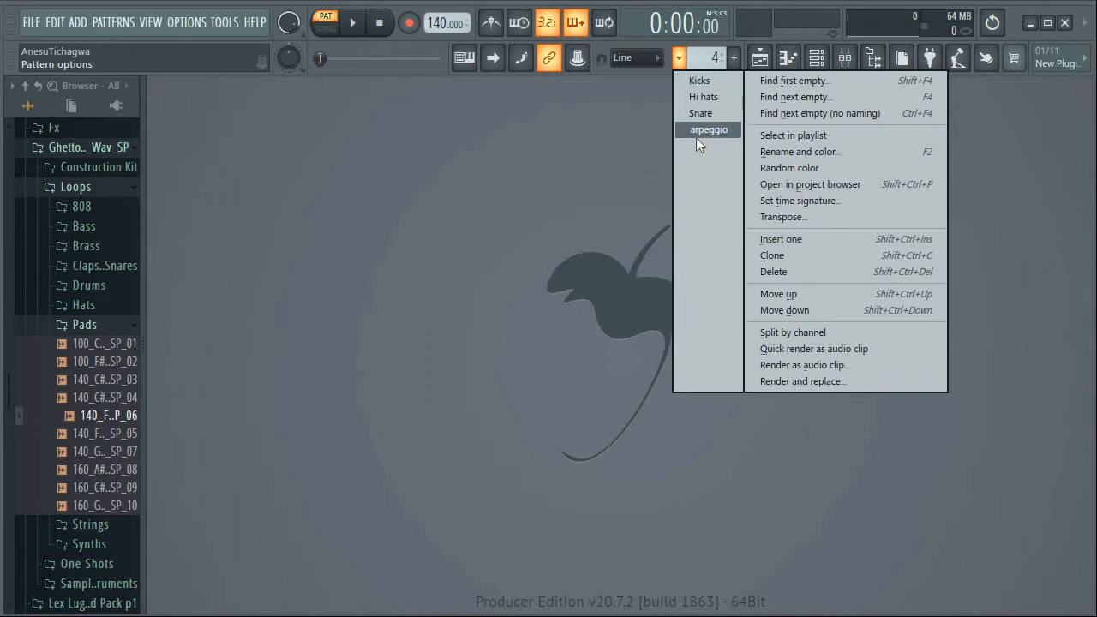
{"action": "left_click", "coordinate": [557, 233]}
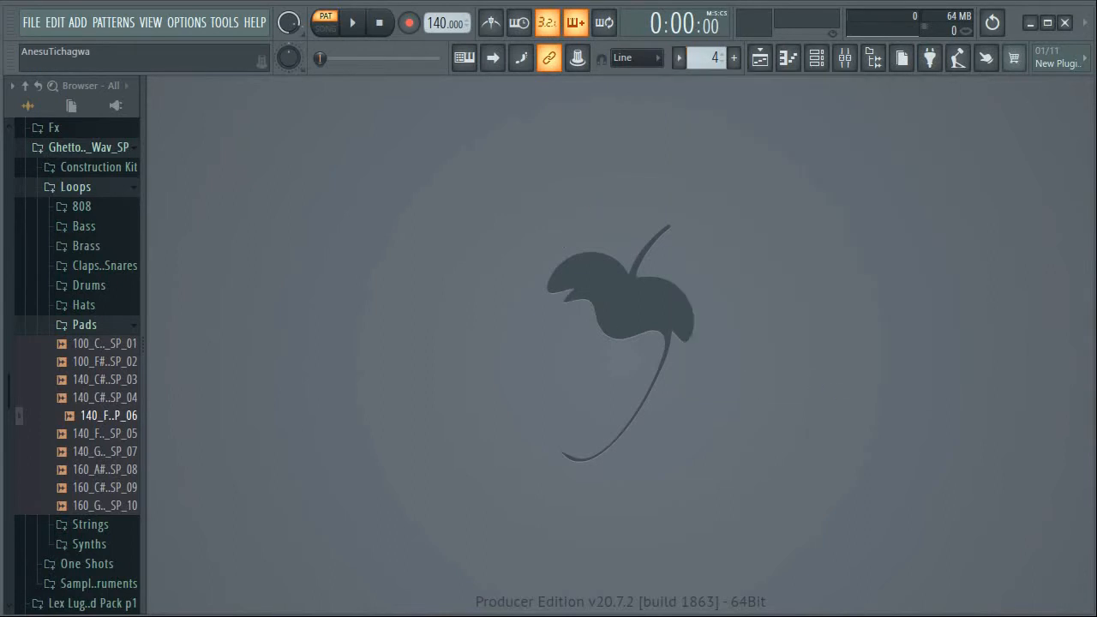
{"action": "left_click", "coordinate": [760, 58]}
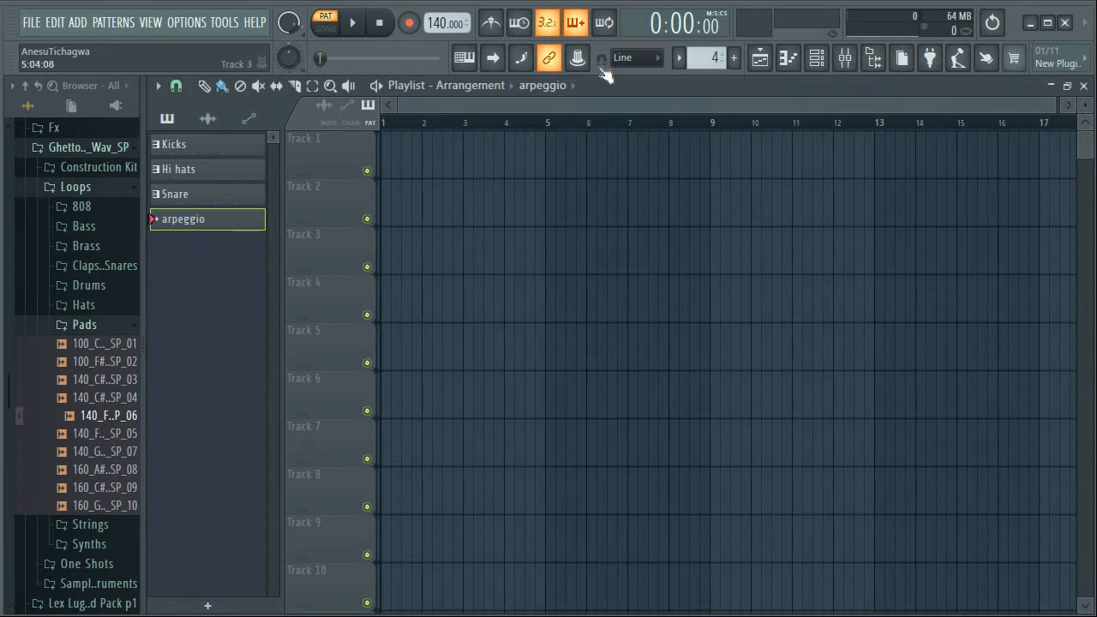
{"action": "left_click", "coordinate": [677, 67]}
{"action": "left_click", "coordinate": [686, 76]}
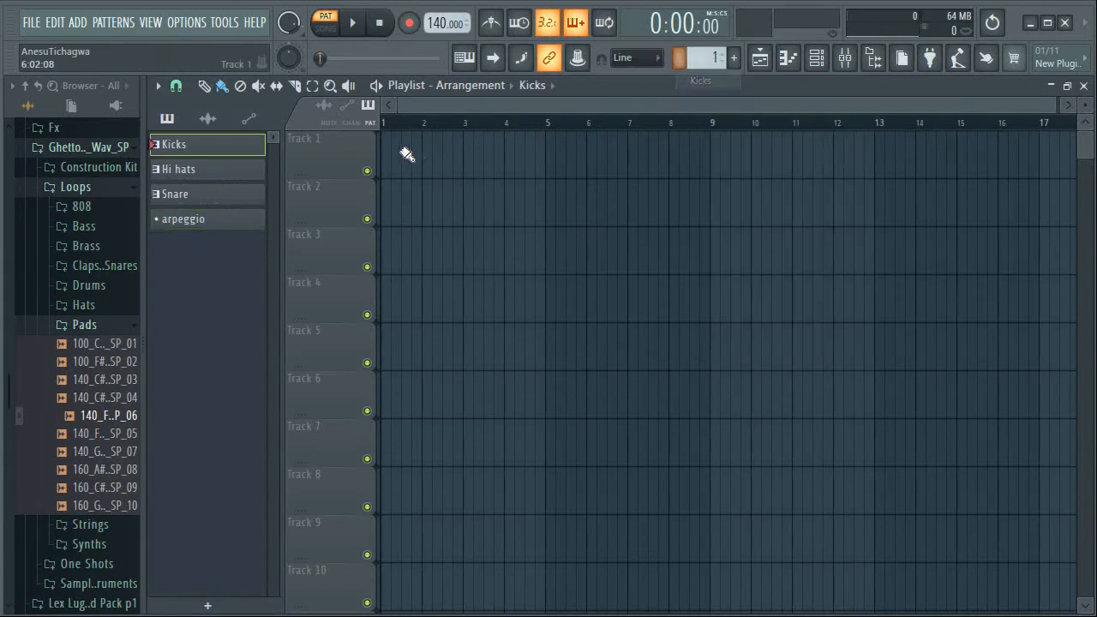
{"action": "mouse_move", "coordinate": [389, 154]}
{"action": "left_mouse_down"}
{"action": "mouse_move", "coordinate": [953, 163]}
{"action": "mouse_move", "coordinate": [987, 175]}
{"action": "left_mouse_up"}
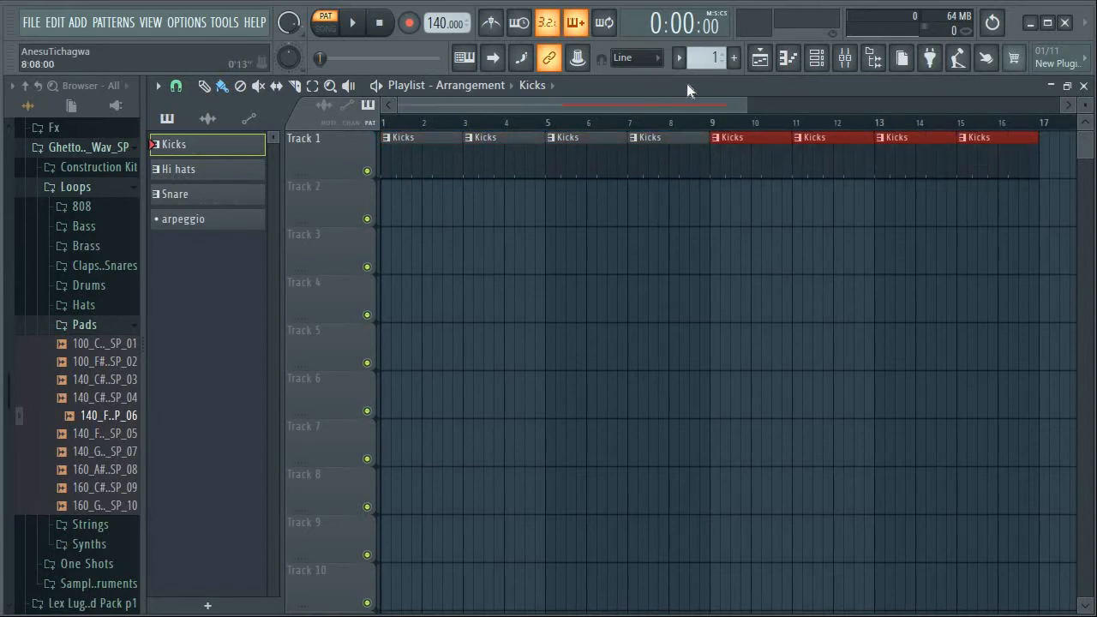
Fill Track 2 with the Snare pattern over bars 1 to 16 and Track 3 with the Hi hats pattern over bars 9 to 16
{"action": "left_click", "coordinate": [679, 60]}
{"action": "left_click", "coordinate": [699, 112]}
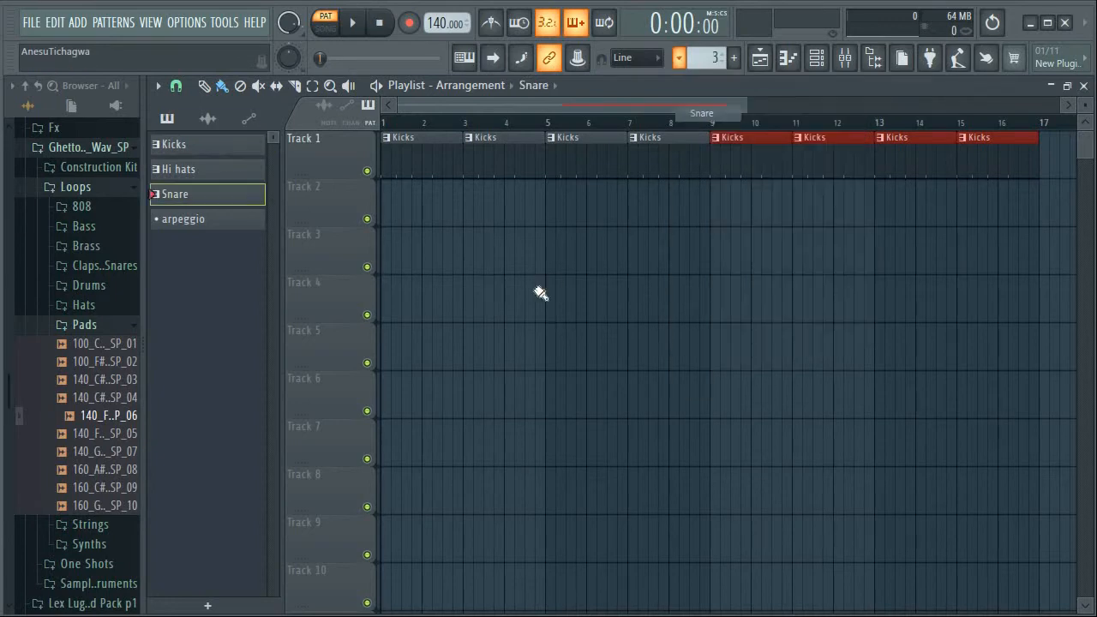
{"action": "left_click_drag", "start_coordinate": [388, 209], "coordinate": [972, 203]}
{"action": "left_click", "coordinate": [681, 60]}
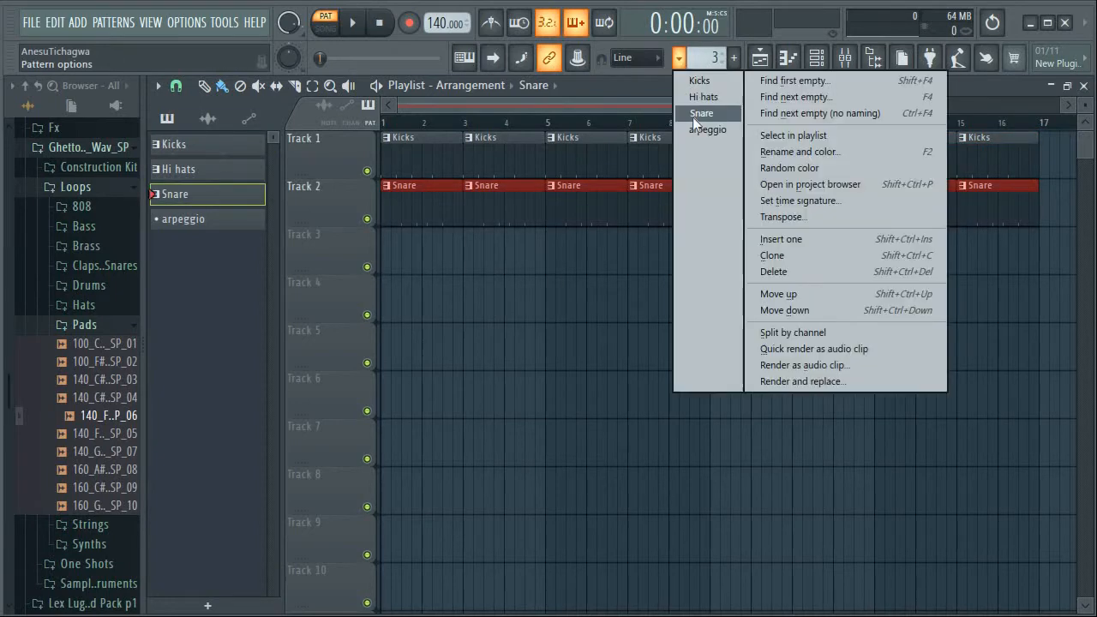
{"action": "left_click", "coordinate": [703, 99]}
{"action": "left_click_drag", "start_coordinate": [722, 263], "coordinate": [994, 259]}
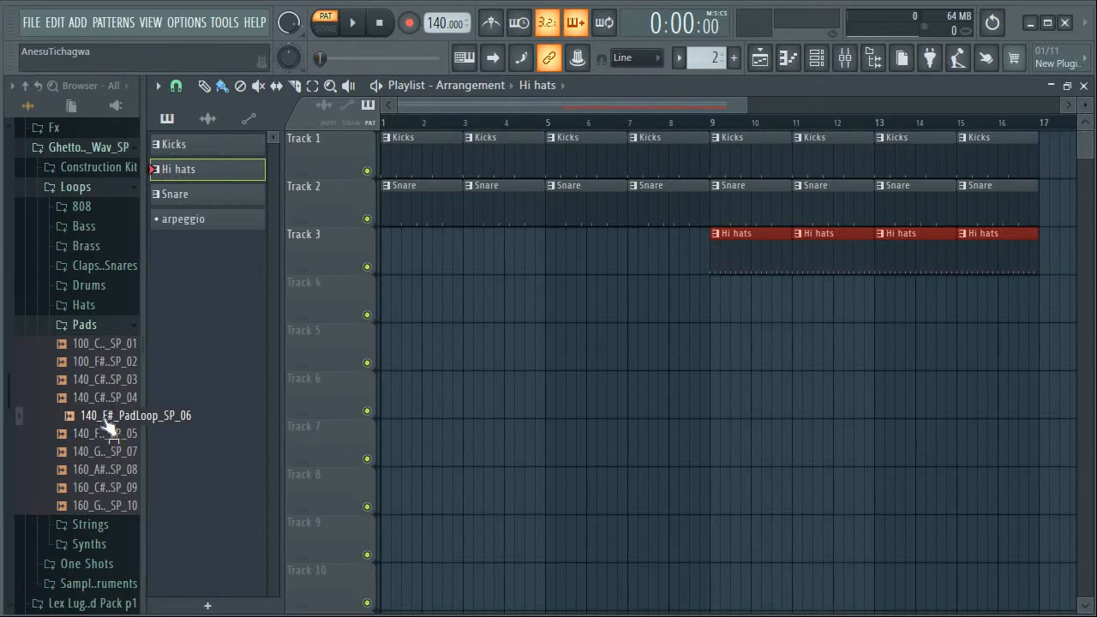
Place the 140_F#_PadLoop_SP_06 sample at bar 1 on Track 4 and repeat it through bar 16
{"action": "left_click_drag", "start_coordinate": [109, 429], "coordinate": [437, 305]}
{"action": "left_click_drag", "start_coordinate": [513, 305], "coordinate": [408, 320]}
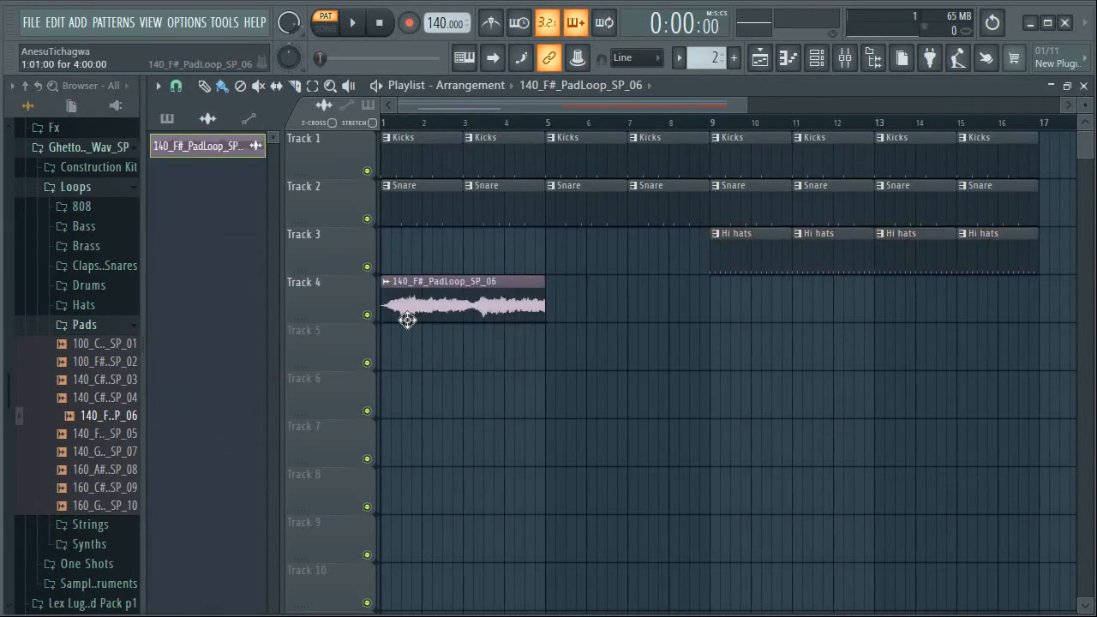
{"action": "left_click_drag", "start_coordinate": [551, 311], "coordinate": [896, 332]}
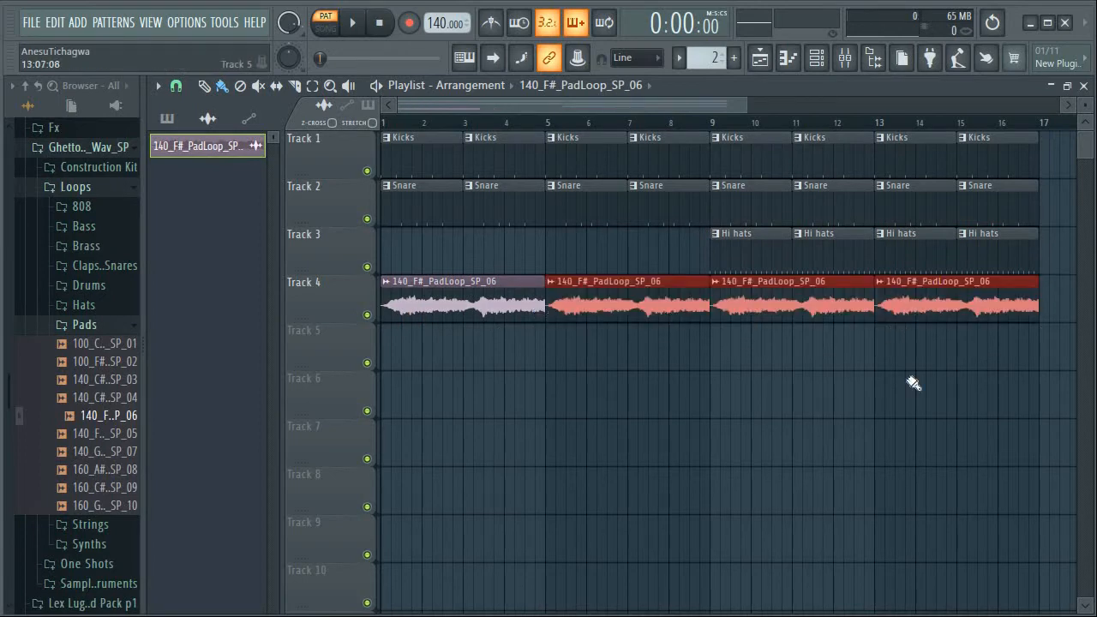
Switch playback to song mode and listen to the first bars of the arrangement
{"action": "left_click", "coordinate": [336, 33]}
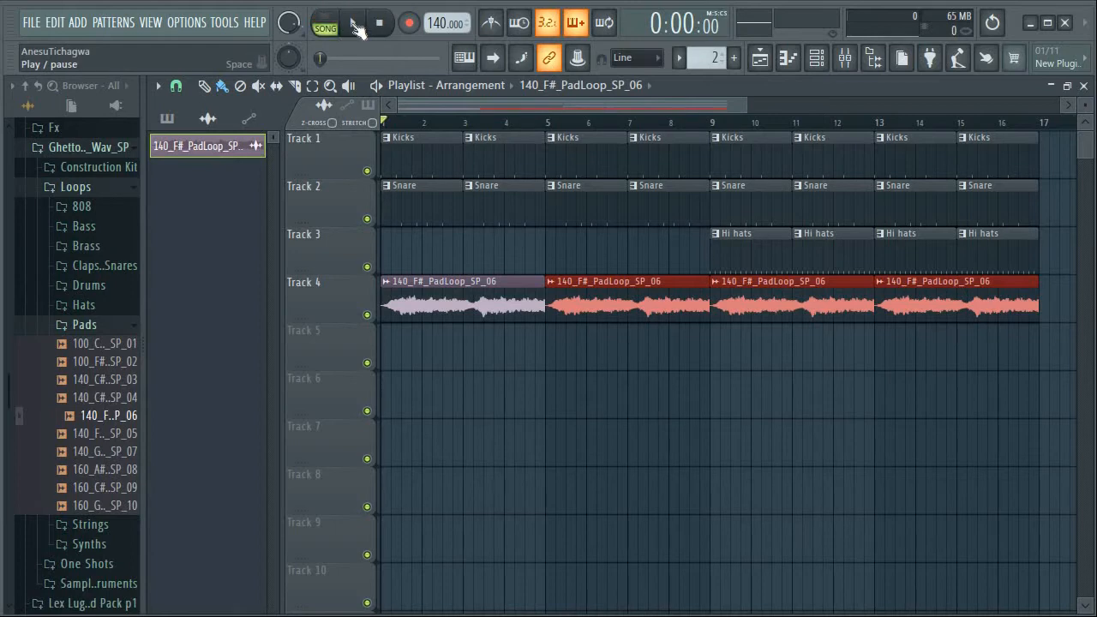
{"action": "left_click", "coordinate": [356, 25]}
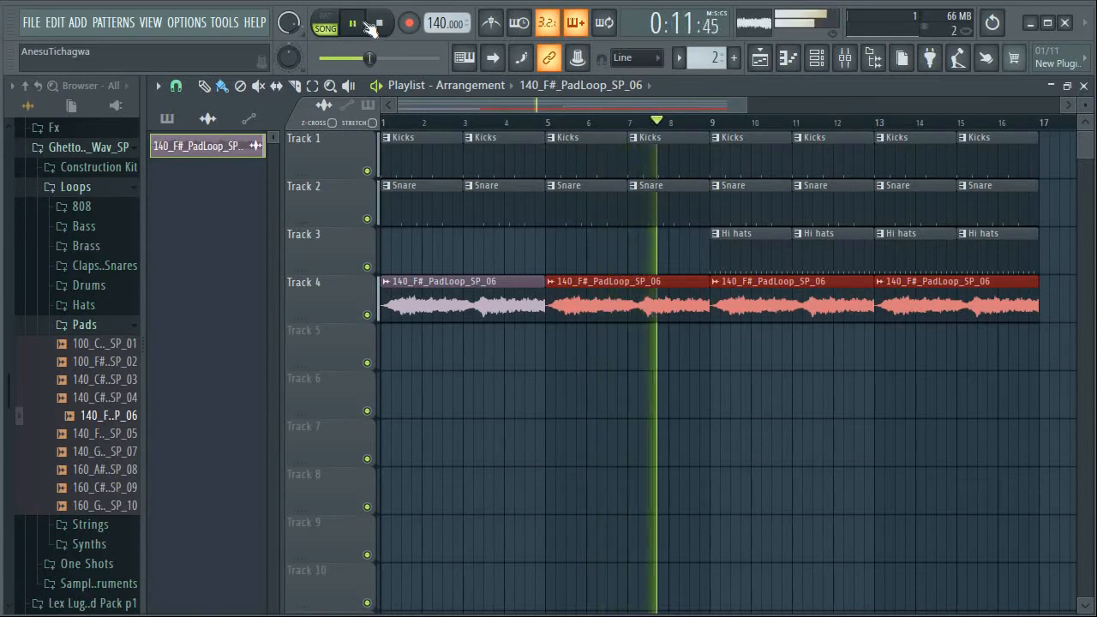
{"action": "left_click", "coordinate": [382, 26]}
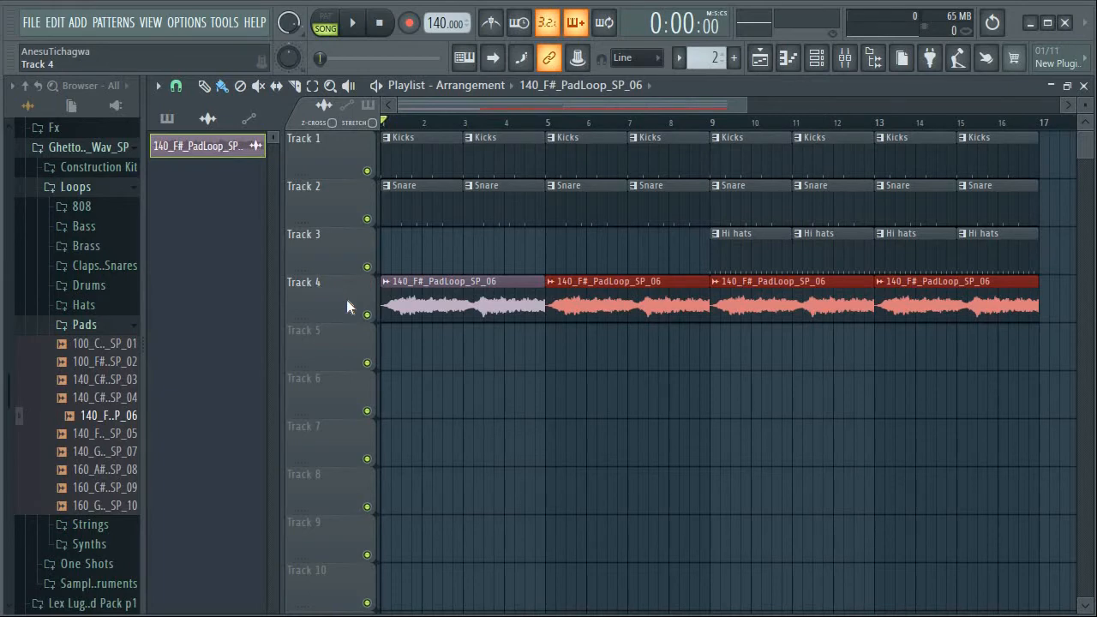
Audition the 140_F#_808Loops_SP_11 loop from the 808 folder of the Loops samples
{"action": "left_click", "coordinate": [97, 330]}
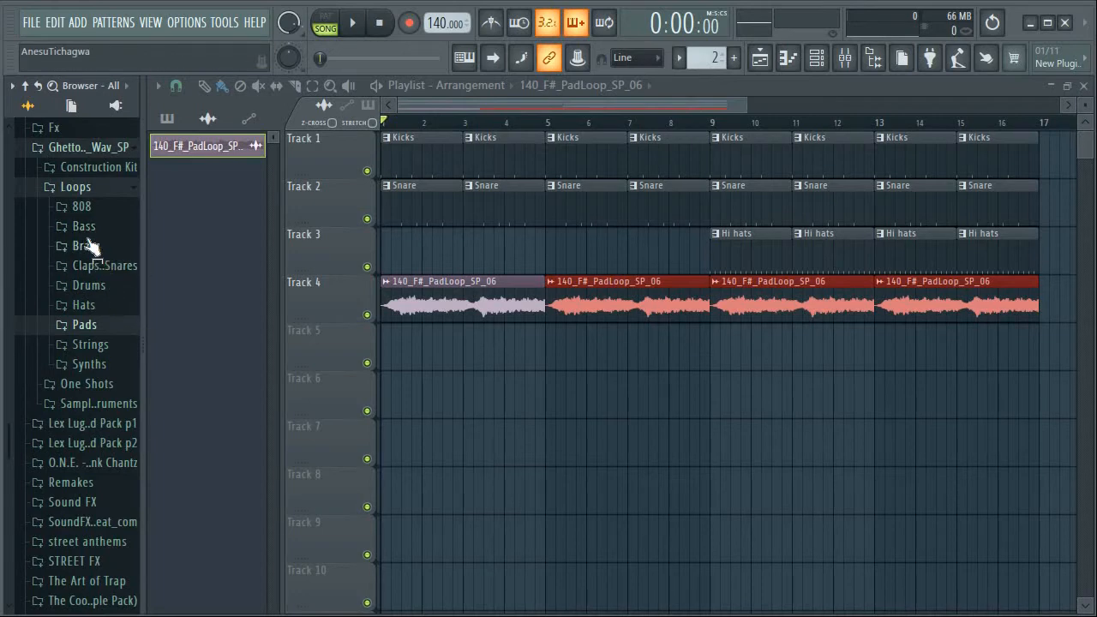
{"action": "left_click", "coordinate": [87, 211]}
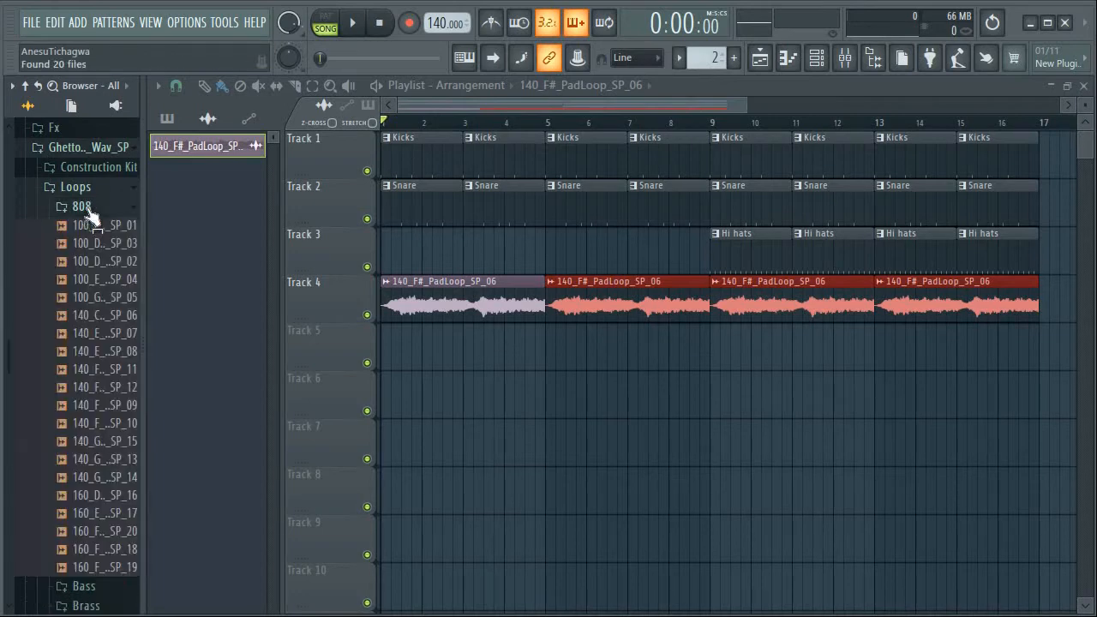
{"action": "left_click", "coordinate": [97, 371]}
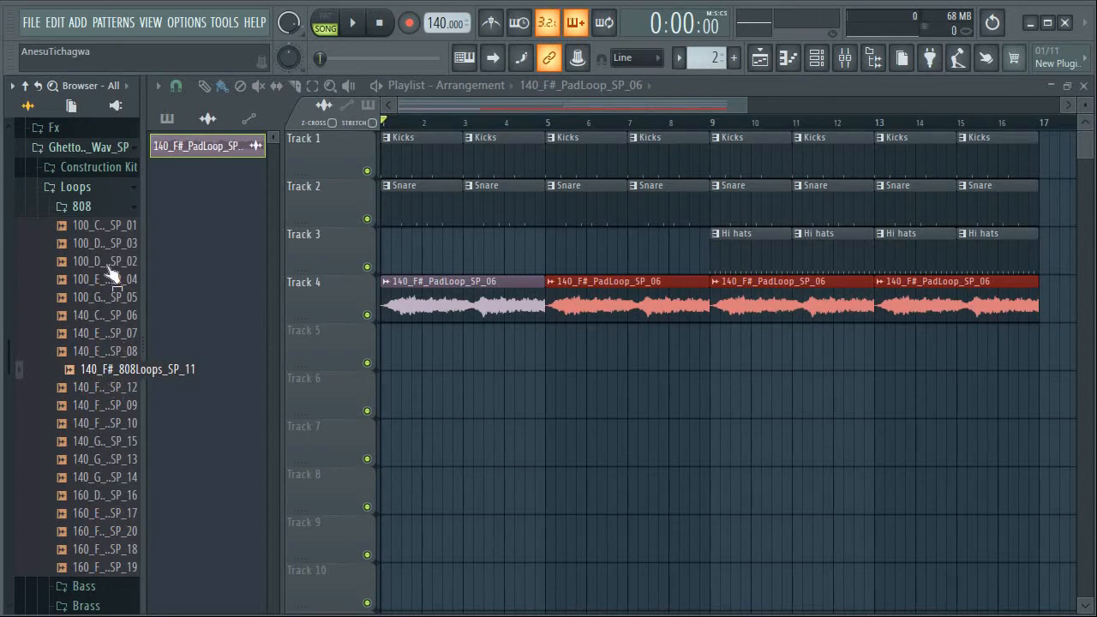
{"action": "left_click", "coordinate": [99, 207]}
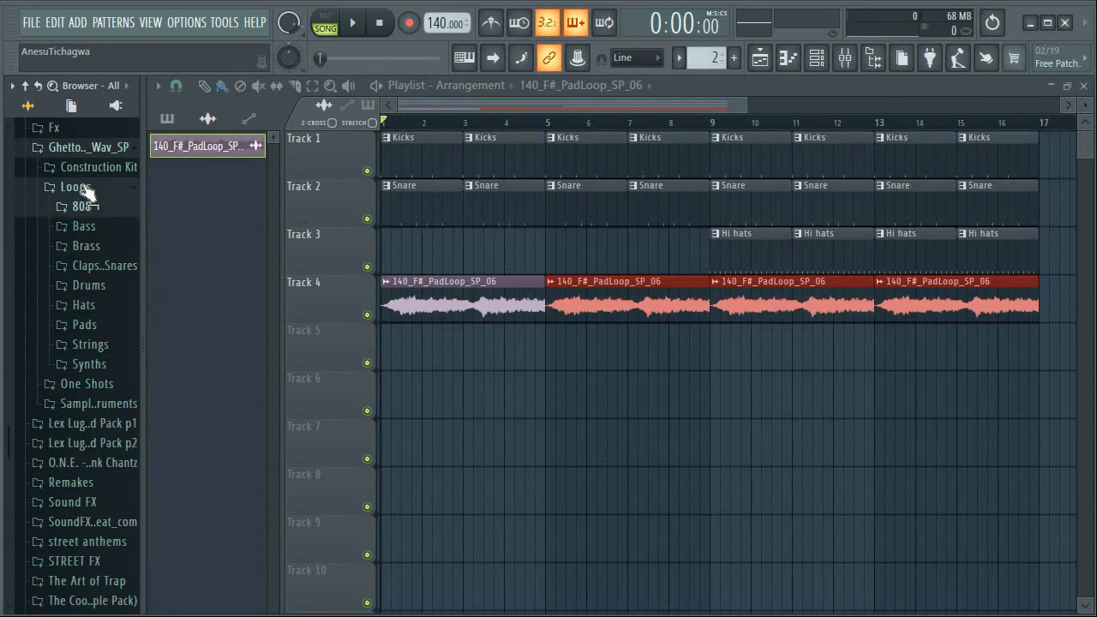
Audition the 15_808_SP_12, 15_808_SP_8(edit) and 15_808_SP_07 samples in the One Shots 808 folder
{"action": "left_click", "coordinate": [82, 188]}
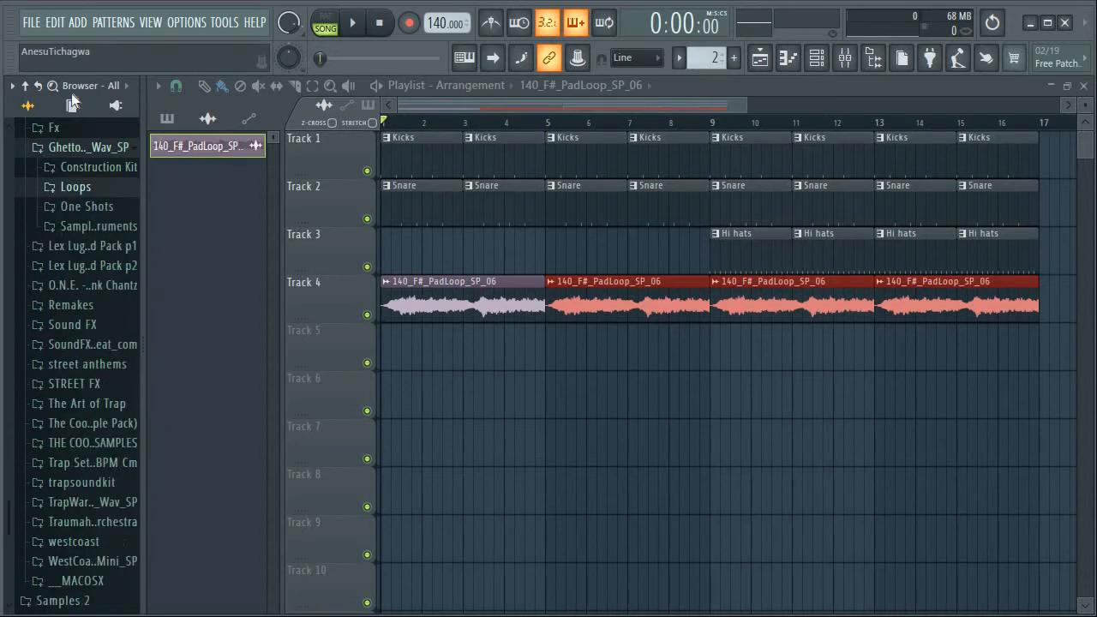
{"action": "left_click", "coordinate": [94, 208]}
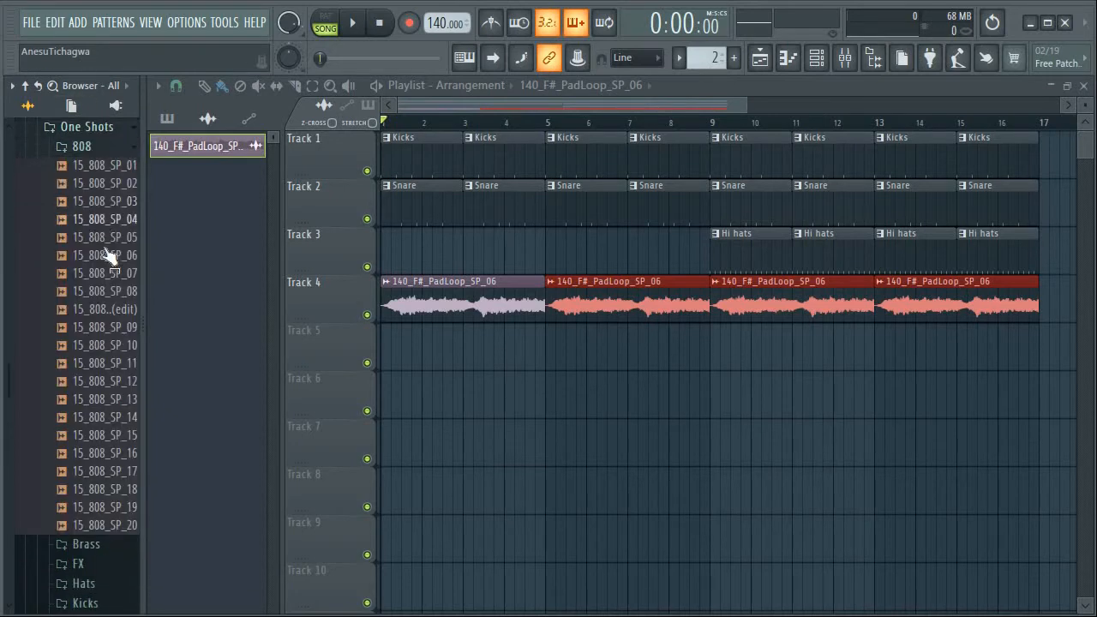
{"action": "left_click", "coordinate": [96, 381]}
{"action": "left_click", "coordinate": [94, 311]}
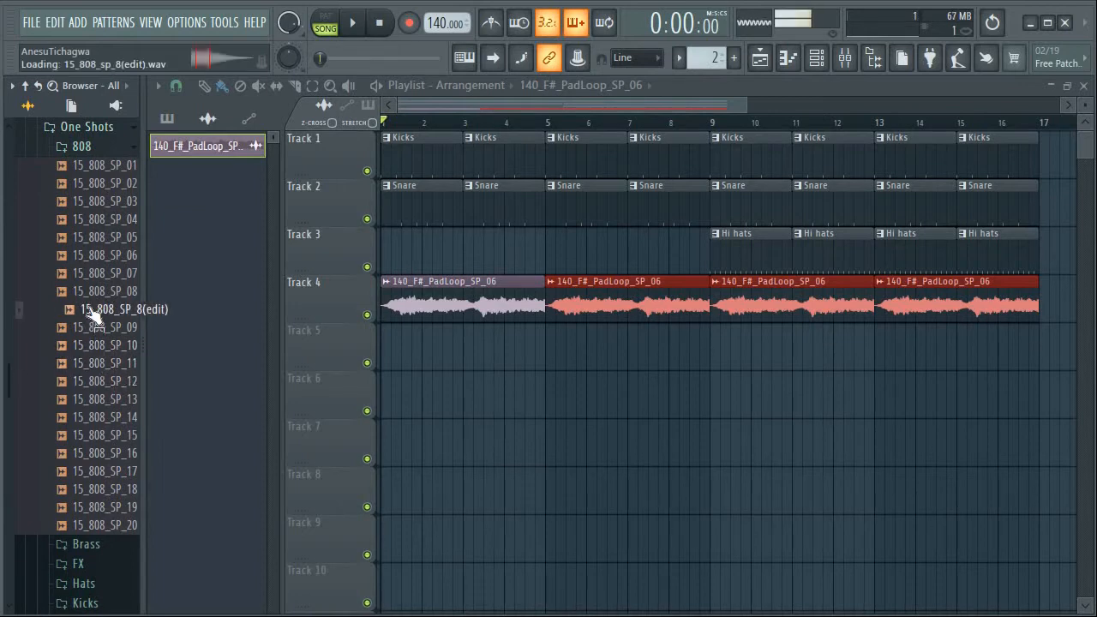
{"action": "left_click", "coordinate": [88, 282]}
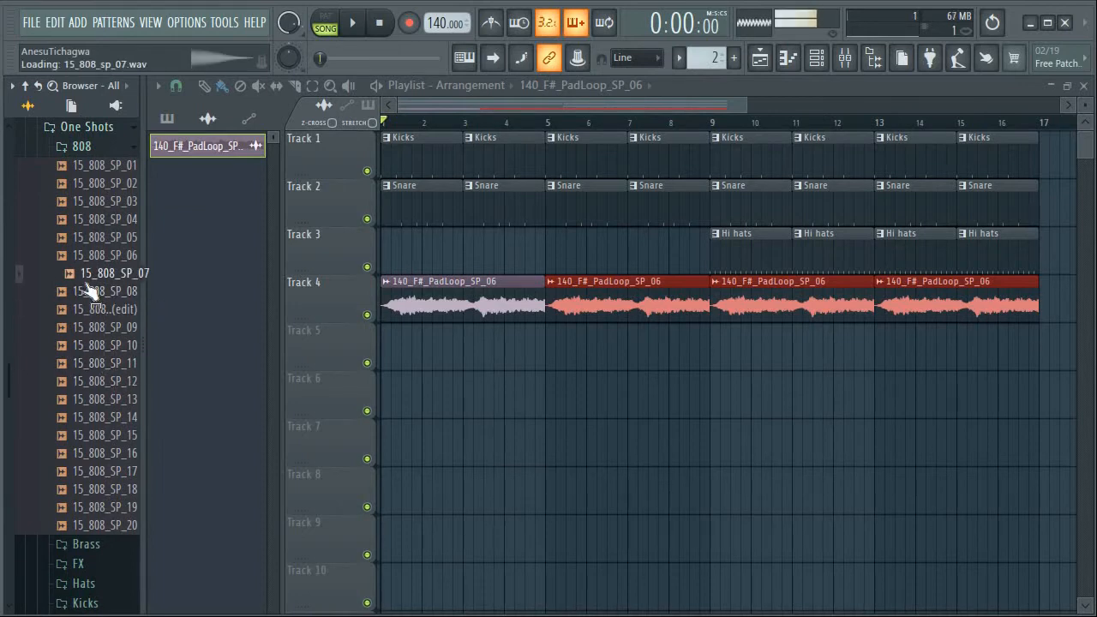
Show all channels in the channel rack and create a new pattern named 808
{"action": "left_click", "coordinate": [815, 60]}
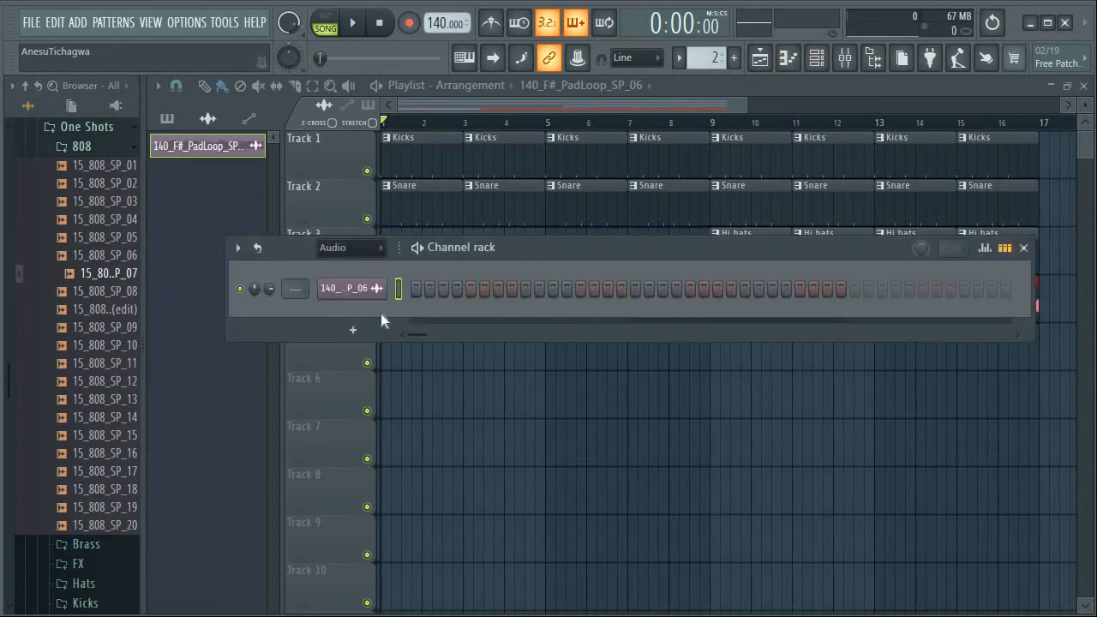
{"action": "scroll", "coordinate": [380, 314], "scroll_direction": "down", "scroll_amount": 1}
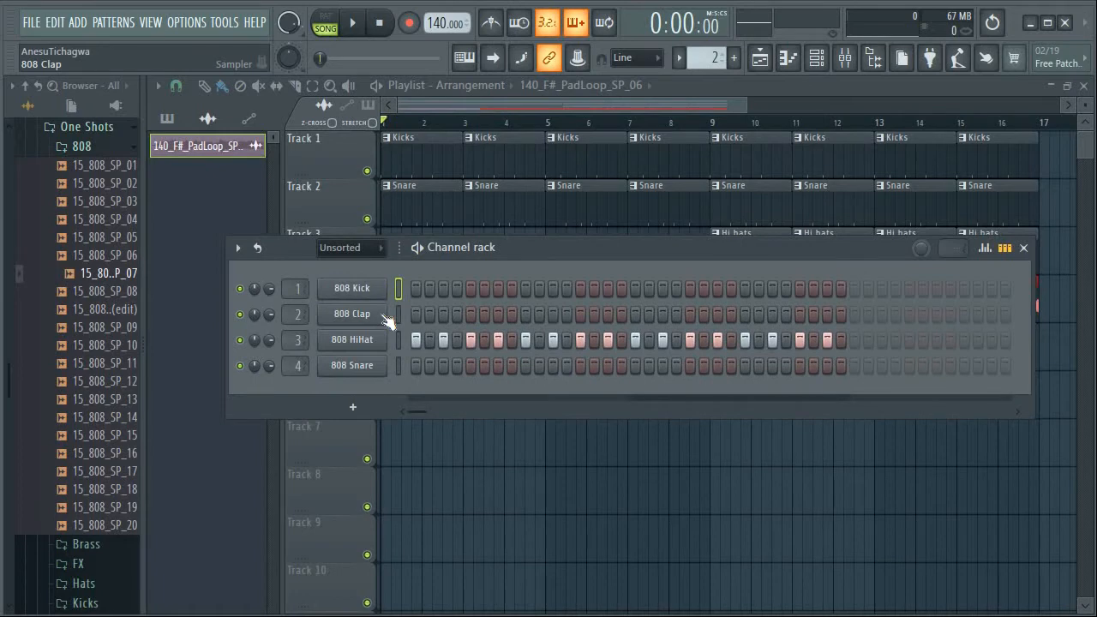
{"action": "scroll", "coordinate": [386, 320], "scroll_direction": "down", "scroll_amount": 1}
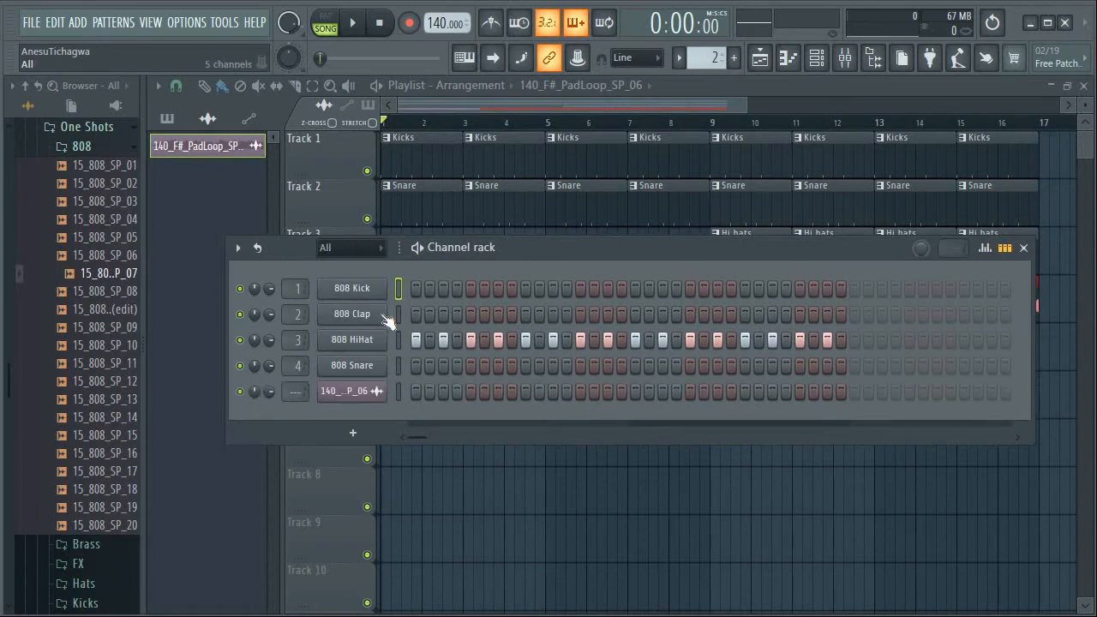
{"action": "left_click", "coordinate": [733, 56]}
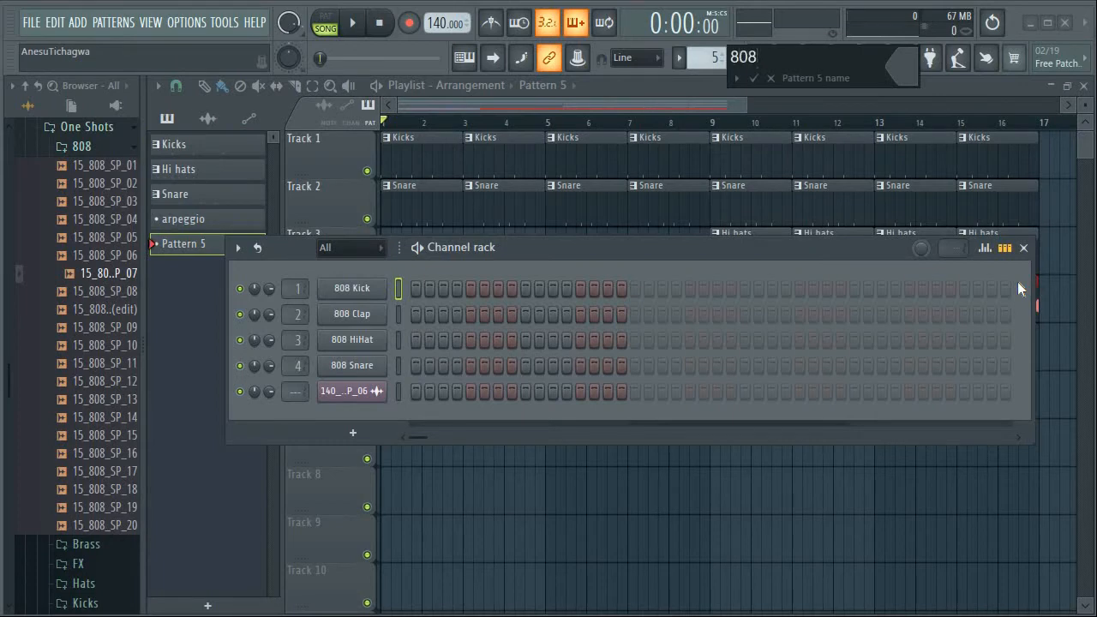
{"action": "key", "text": "Return"}
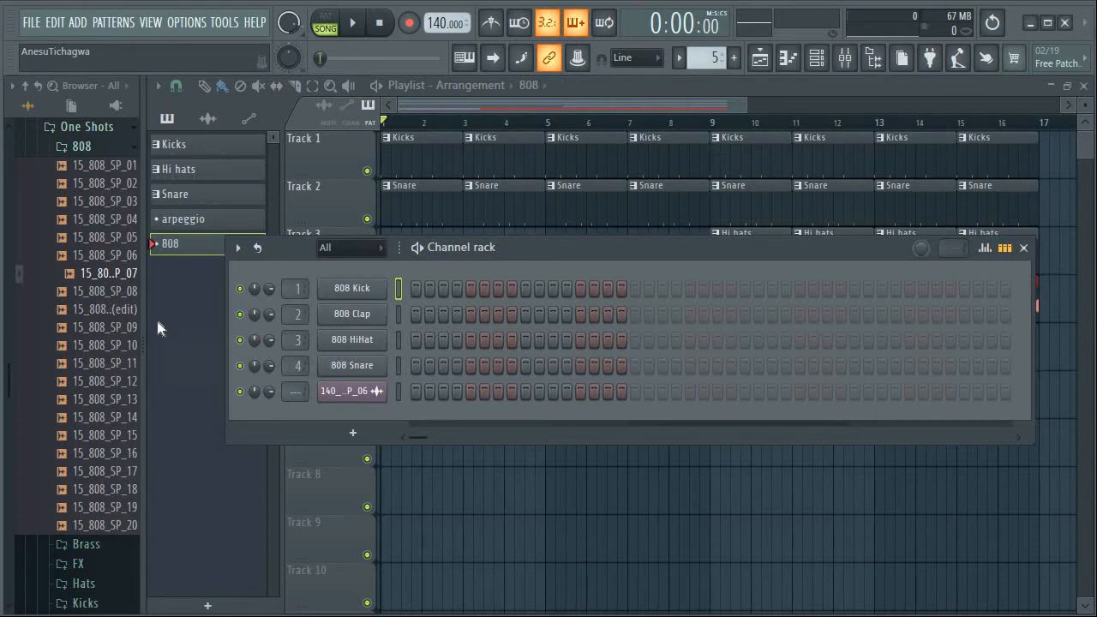
Add the 15_808_SP_07 sample as a new channel below the pad loop and open its piano roll
{"action": "left_click_drag", "start_coordinate": [107, 274], "coordinate": [345, 429]}
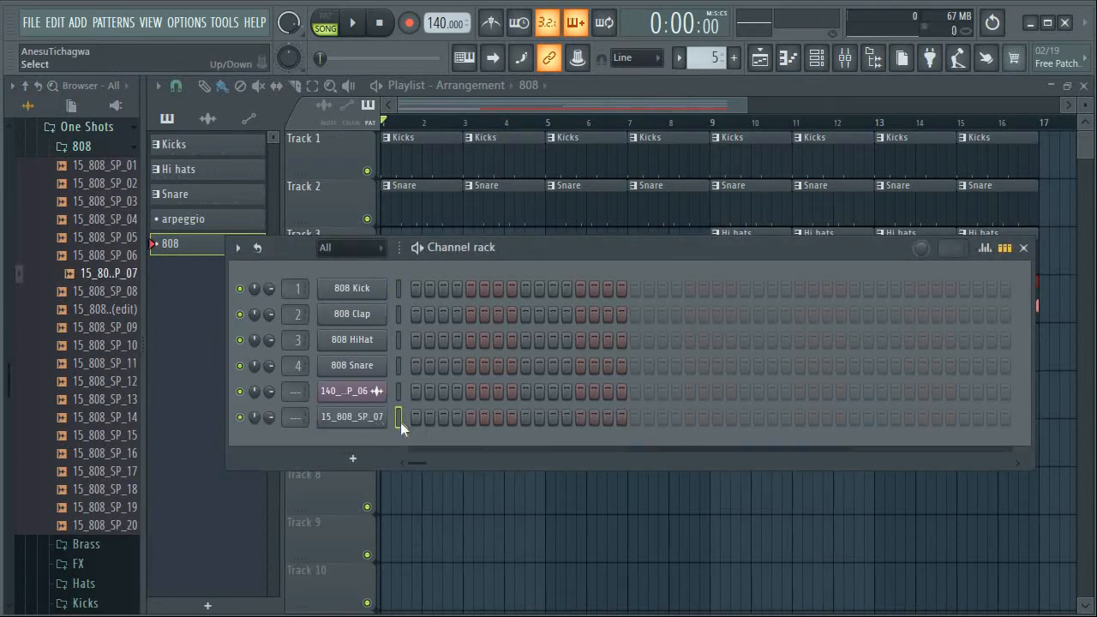
{"action": "left_click", "coordinate": [786, 66]}
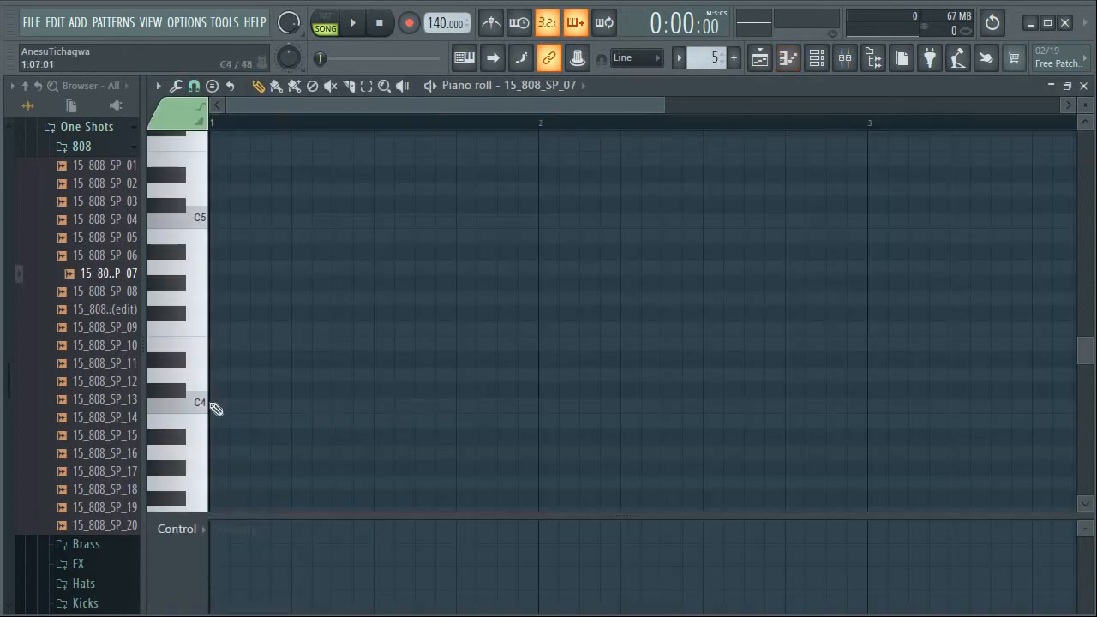
Audition the 808's B4 key, then briefly play the start of the song to compare pitches
{"action": "left_click", "coordinate": [201, 234]}
{"action": "left_click", "coordinate": [200, 233]}
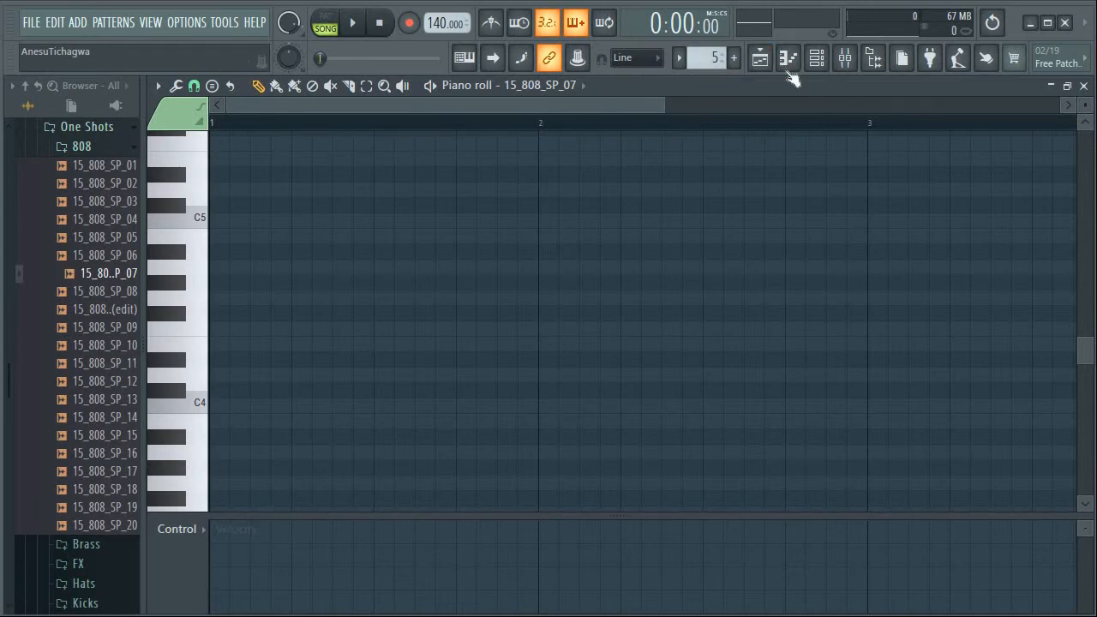
{"action": "left_click", "coordinate": [354, 24]}
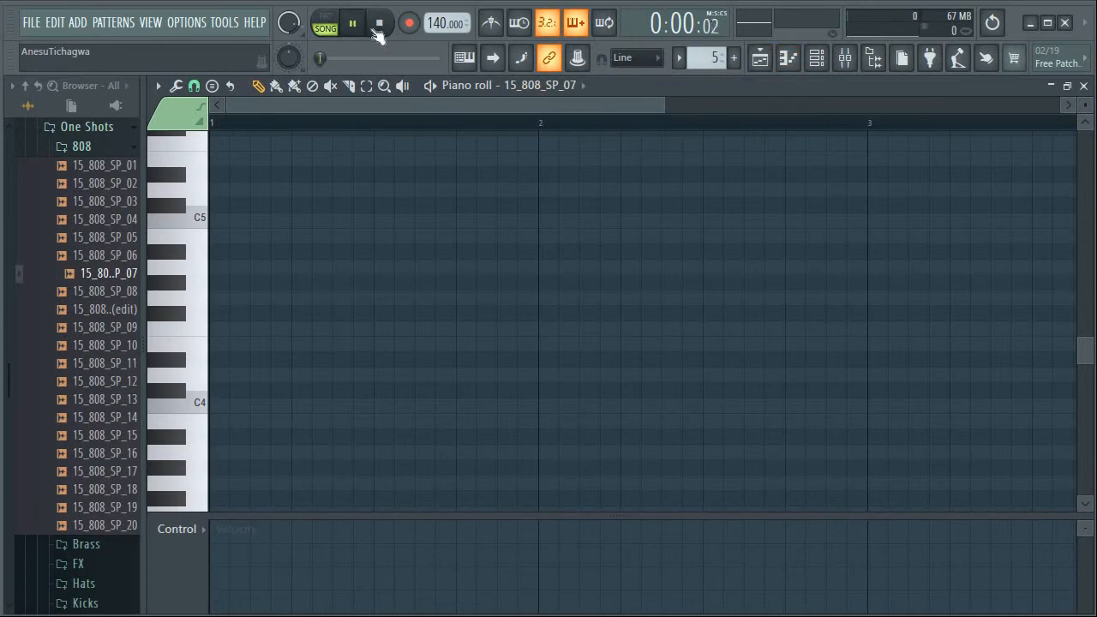
{"action": "left_click", "coordinate": [381, 28]}
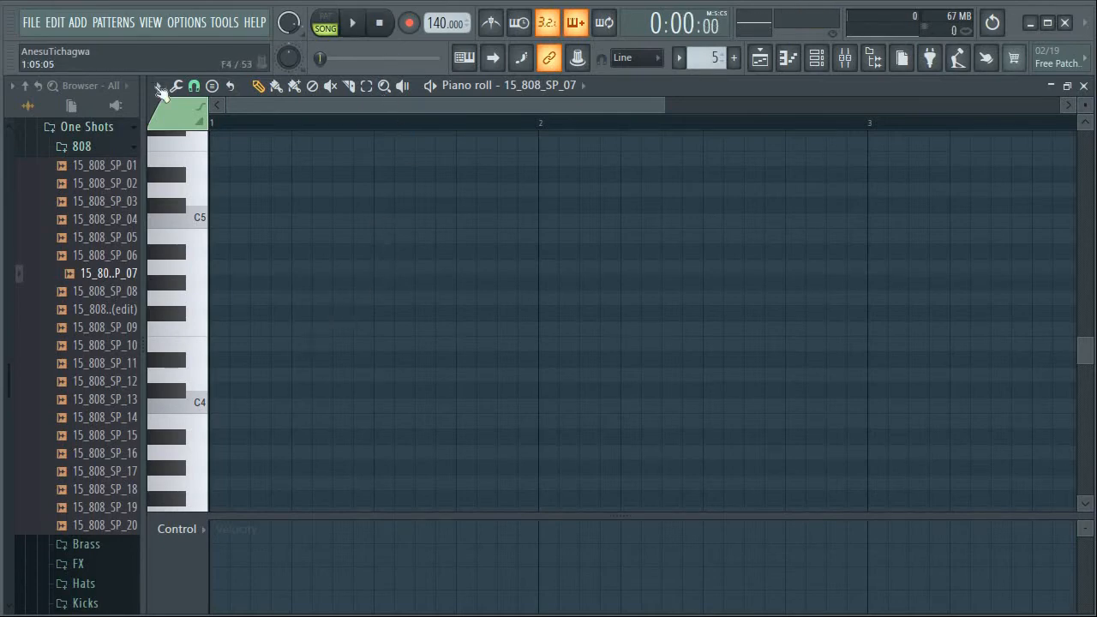
Audition 808 keys around A4 and A5, and place an A4 note at the start of bar 1
{"action": "left_click", "coordinate": [200, 224]}
{"action": "left_click", "coordinate": [200, 273]}
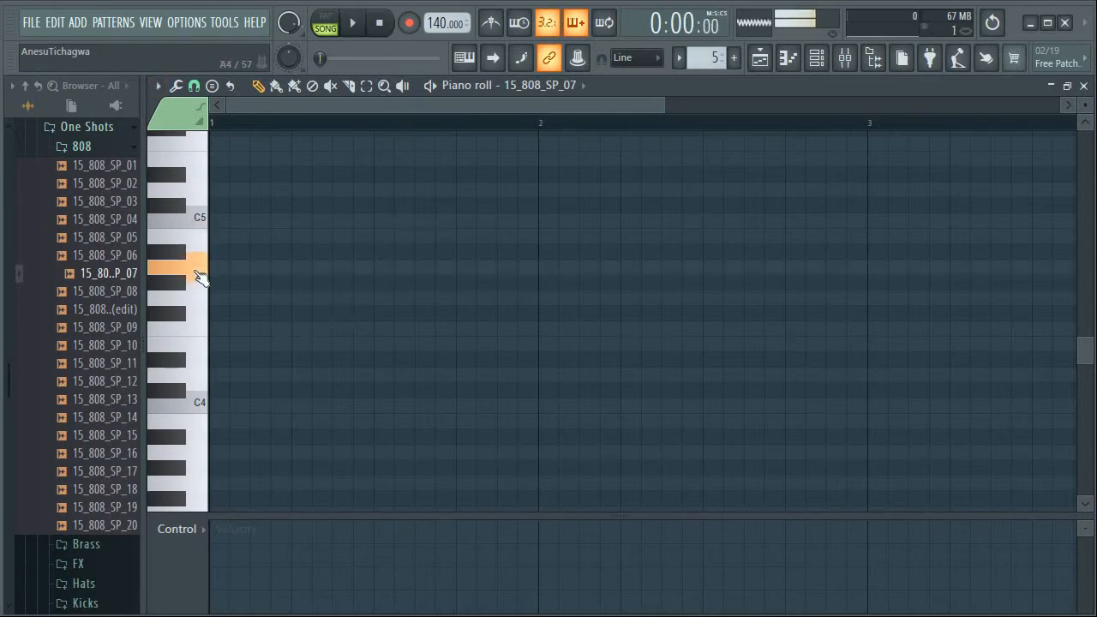
{"action": "scroll", "coordinate": [429, 277], "scroll_direction": "up", "scroll_amount": 4}
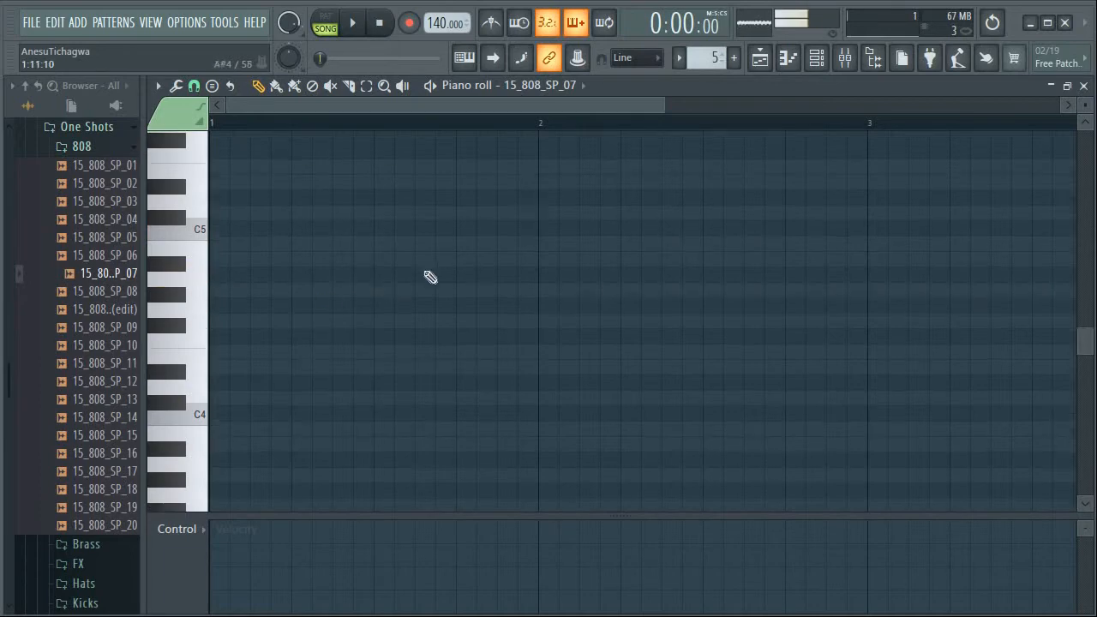
{"action": "left_click", "coordinate": [197, 273]}
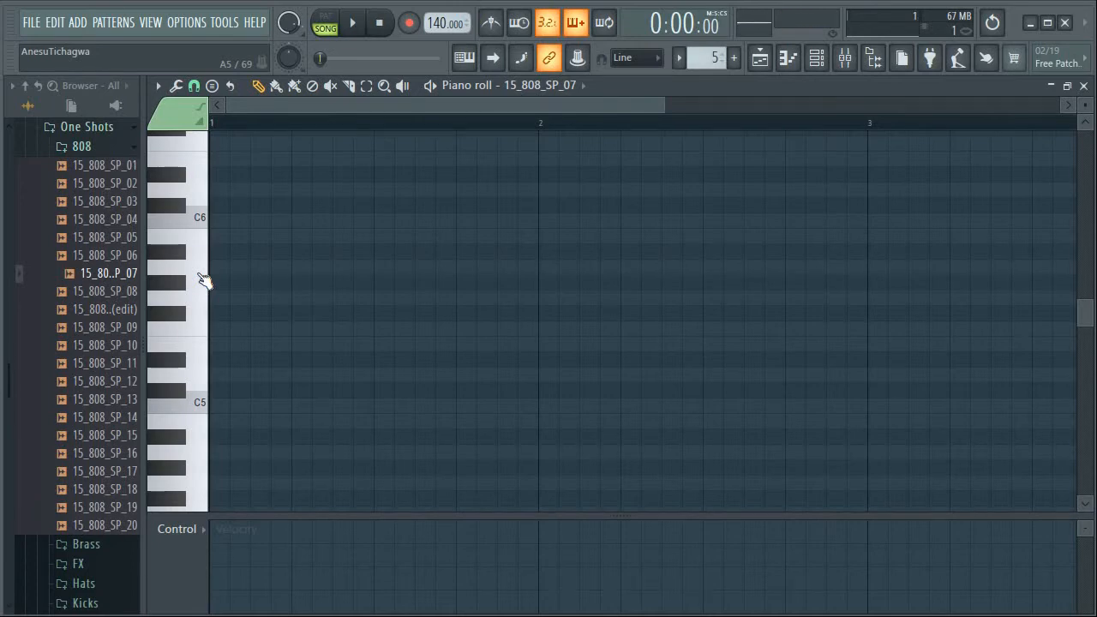
{"action": "scroll", "coordinate": [360, 296], "scroll_direction": "down", "scroll_amount": 1}
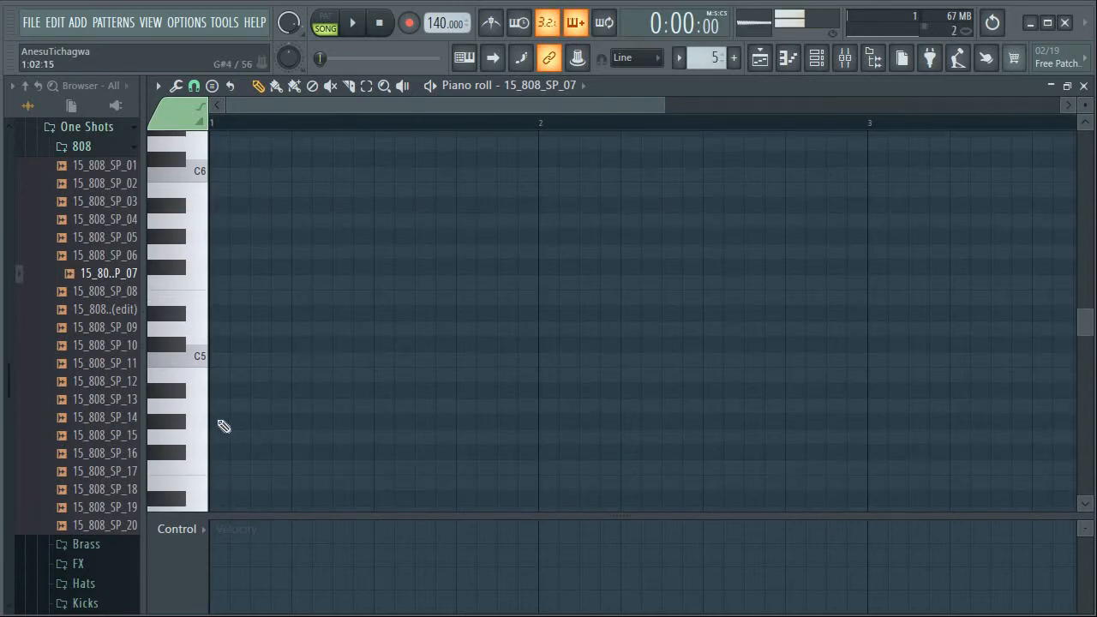
{"action": "left_click", "coordinate": [198, 416]}
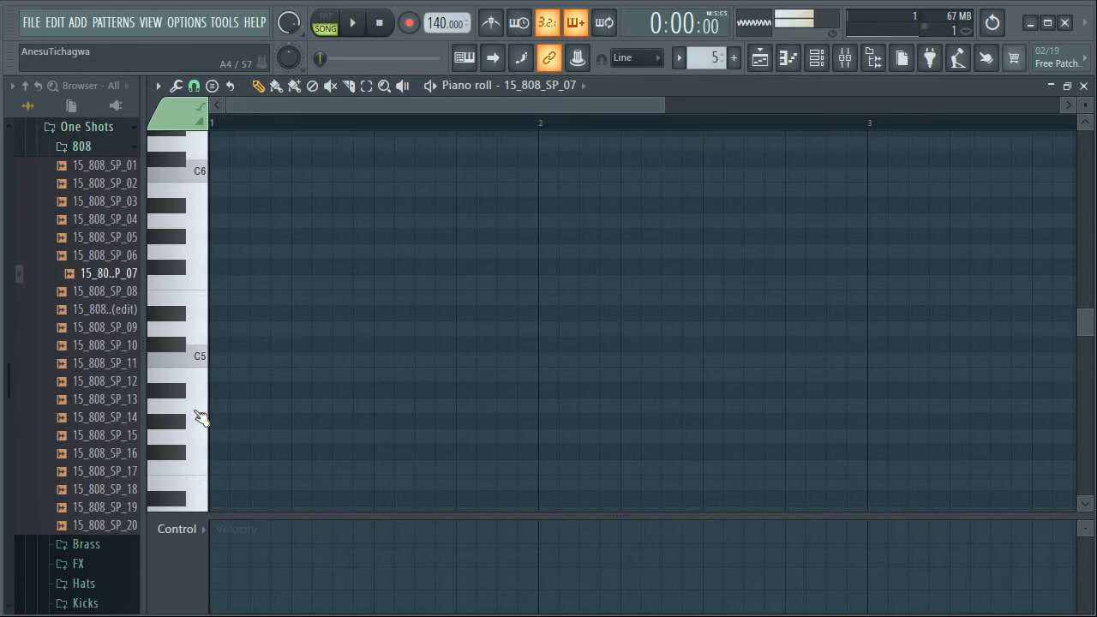
{"action": "left_click", "coordinate": [240, 410]}
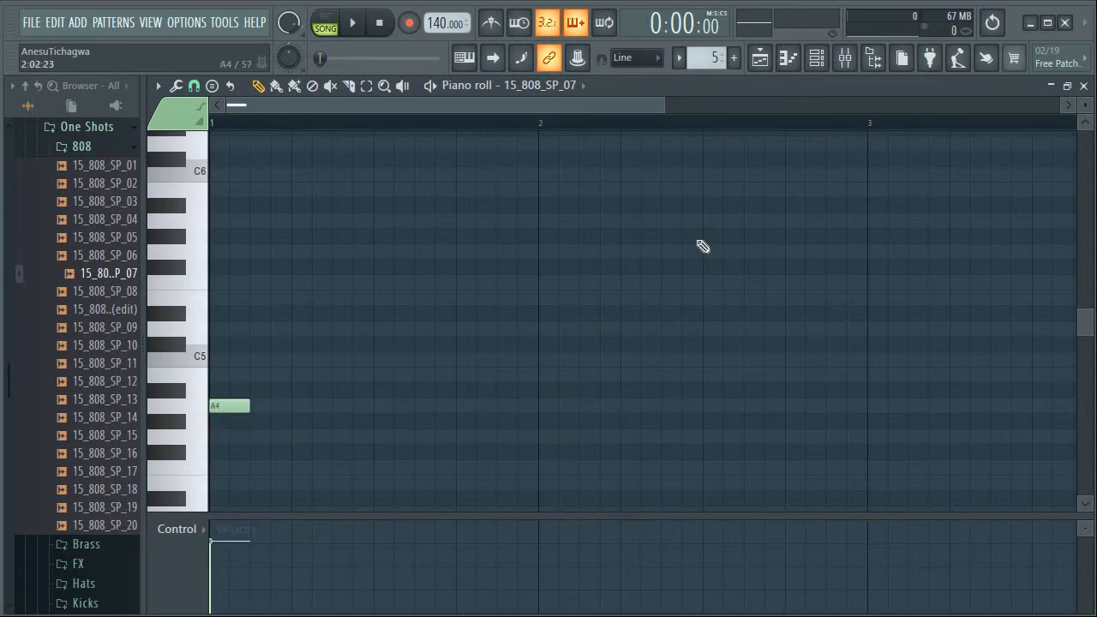
Examine the sampler settings of the pad loop channel from the channel rack and close them
{"action": "left_click", "coordinate": [816, 57]}
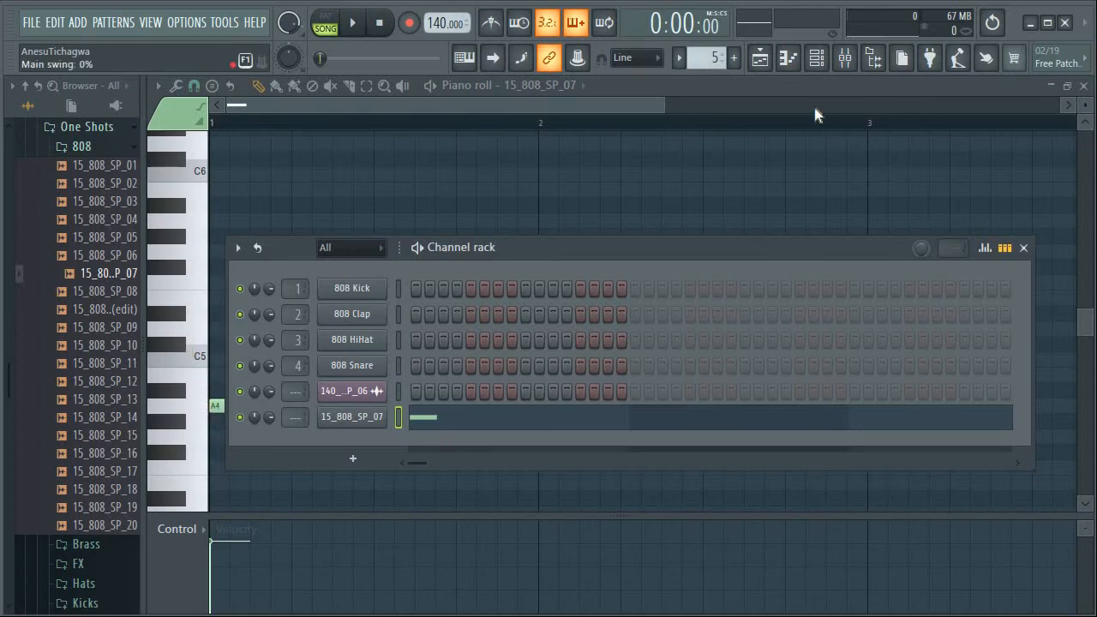
{"action": "left_click", "coordinate": [762, 60]}
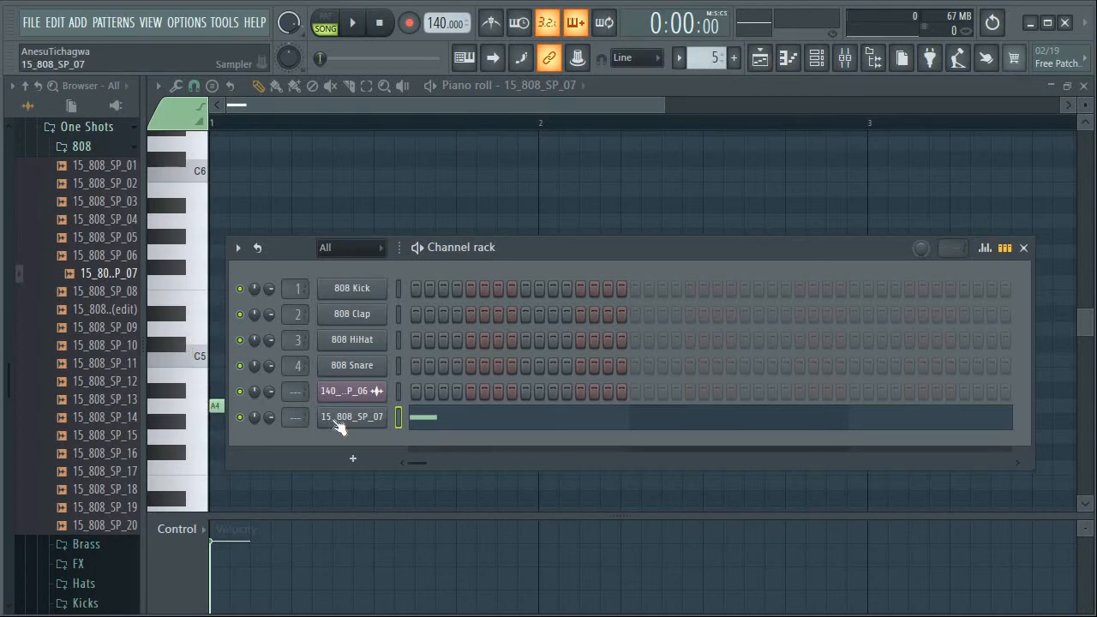
{"action": "left_click", "coordinate": [340, 391]}
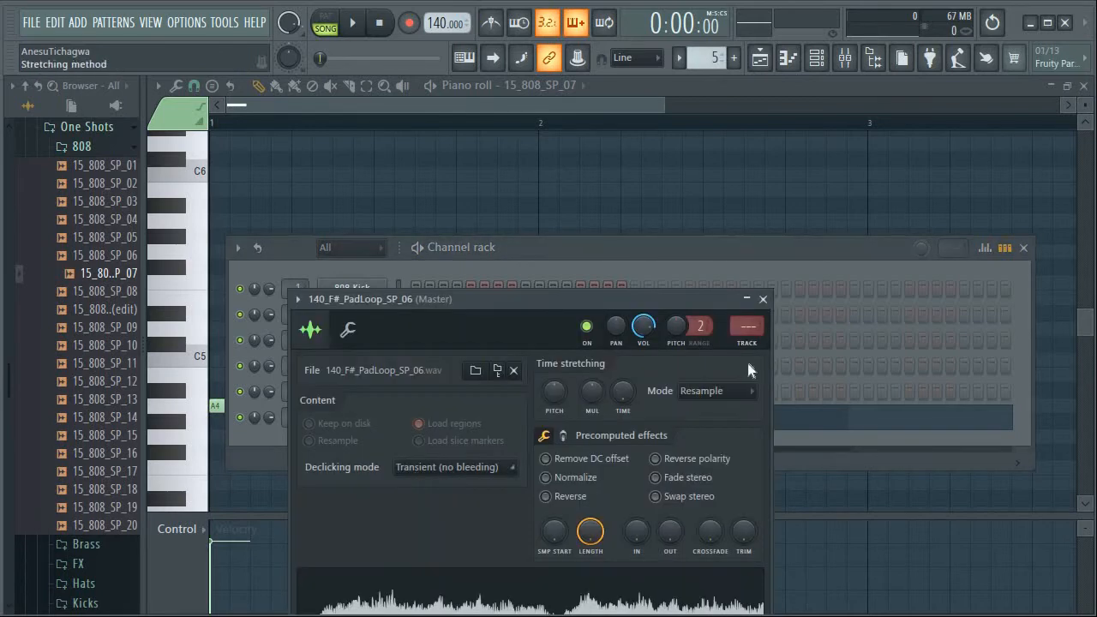
{"action": "left_click", "coordinate": [762, 300]}
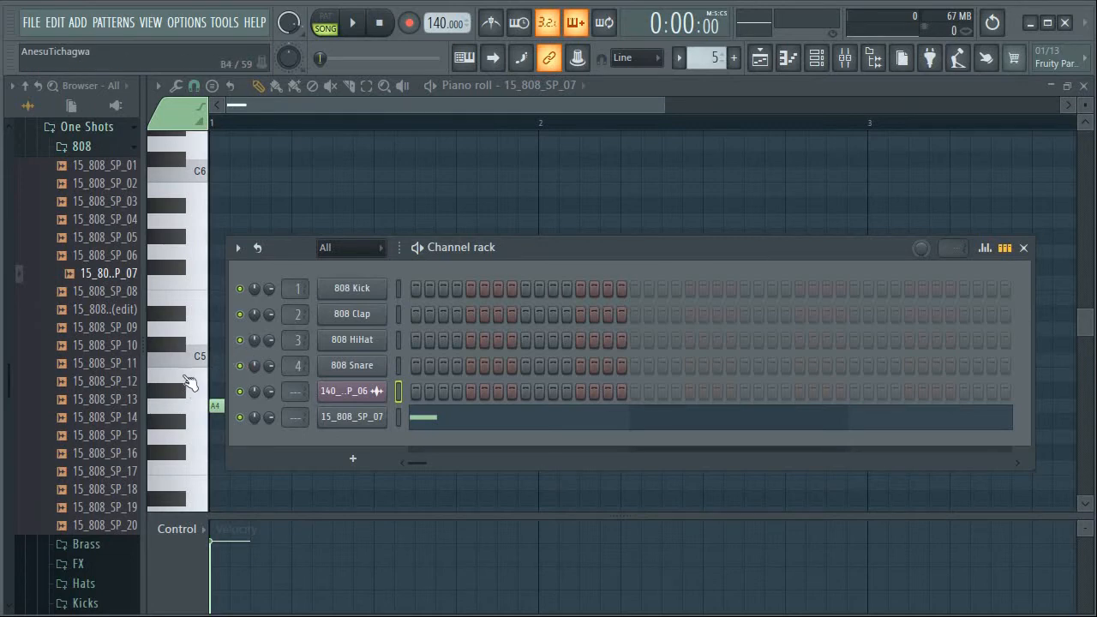
Play the opening of the song and compare it with the 808's A4 and A5 keys
{"action": "left_click", "coordinate": [354, 23]}
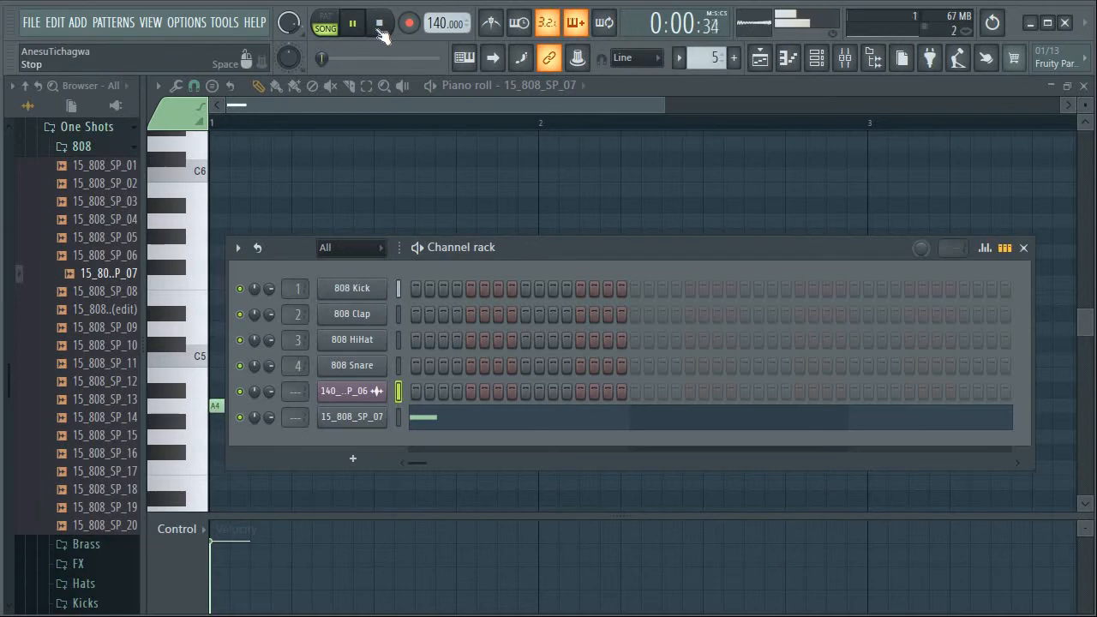
{"action": "key", "text": "space"}
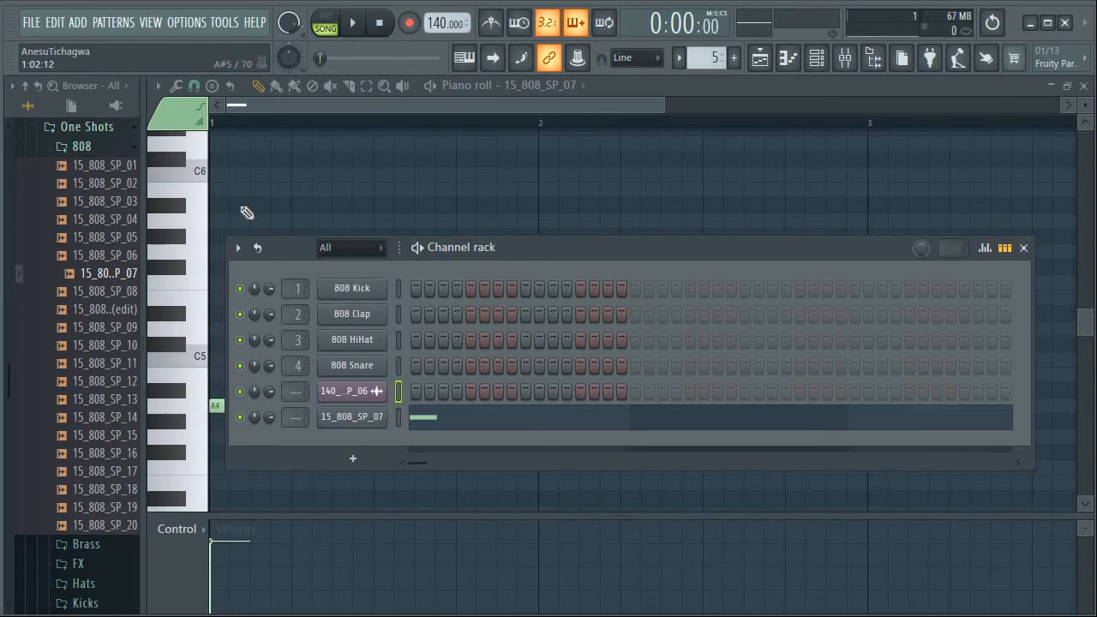
{"action": "left_click", "coordinate": [194, 415]}
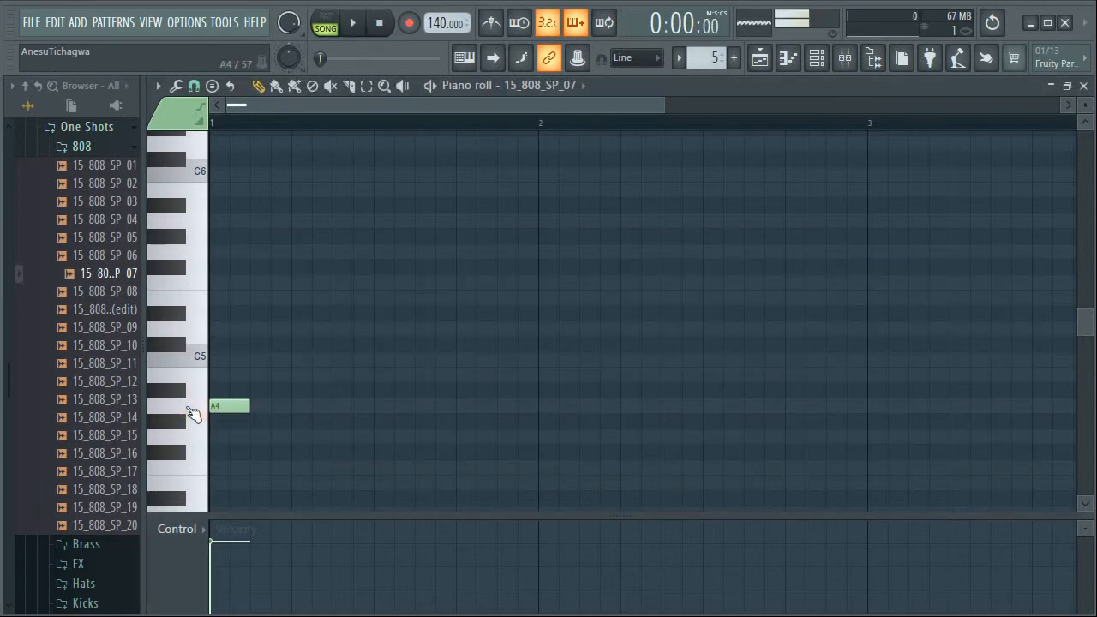
{"action": "left_click", "coordinate": [193, 415]}
{"action": "left_click", "coordinate": [191, 230]}
Copy the 808 Kick steps from the Kicks pattern into the 15_808_SP_07 channel of the 808 pattern
{"action": "left_click", "coordinate": [761, 57]}
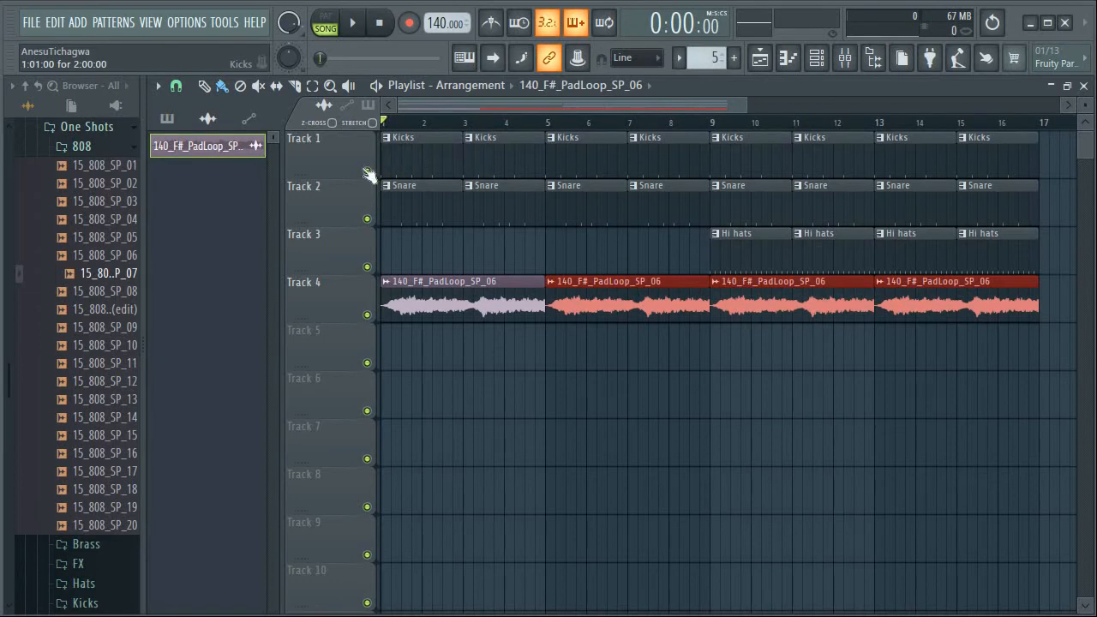
{"action": "left_click", "coordinate": [819, 62]}
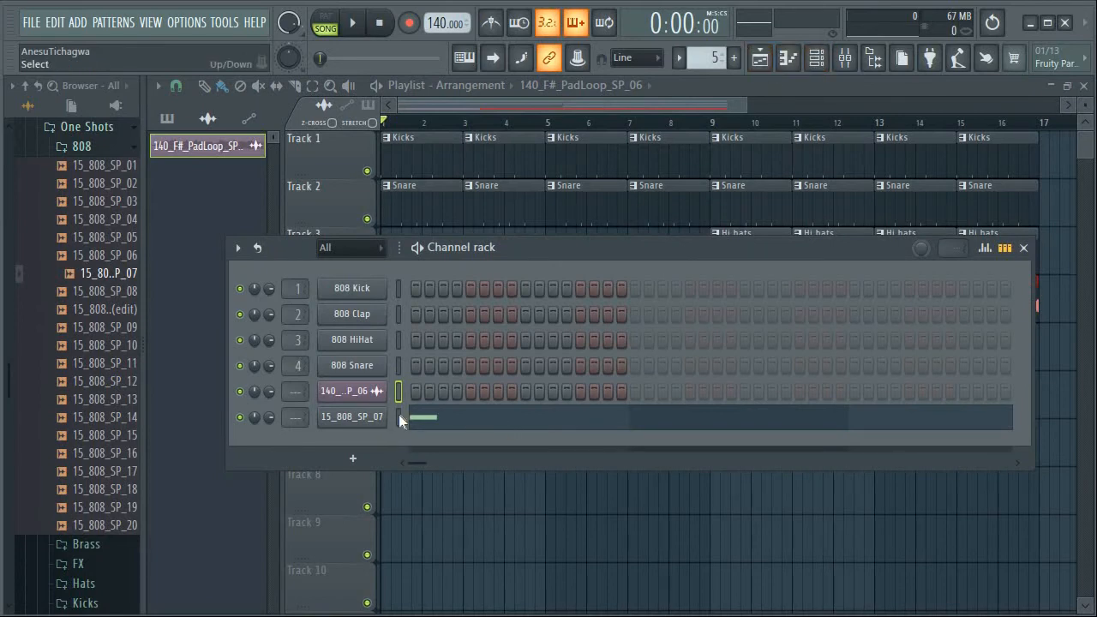
{"action": "left_click", "coordinate": [789, 62]}
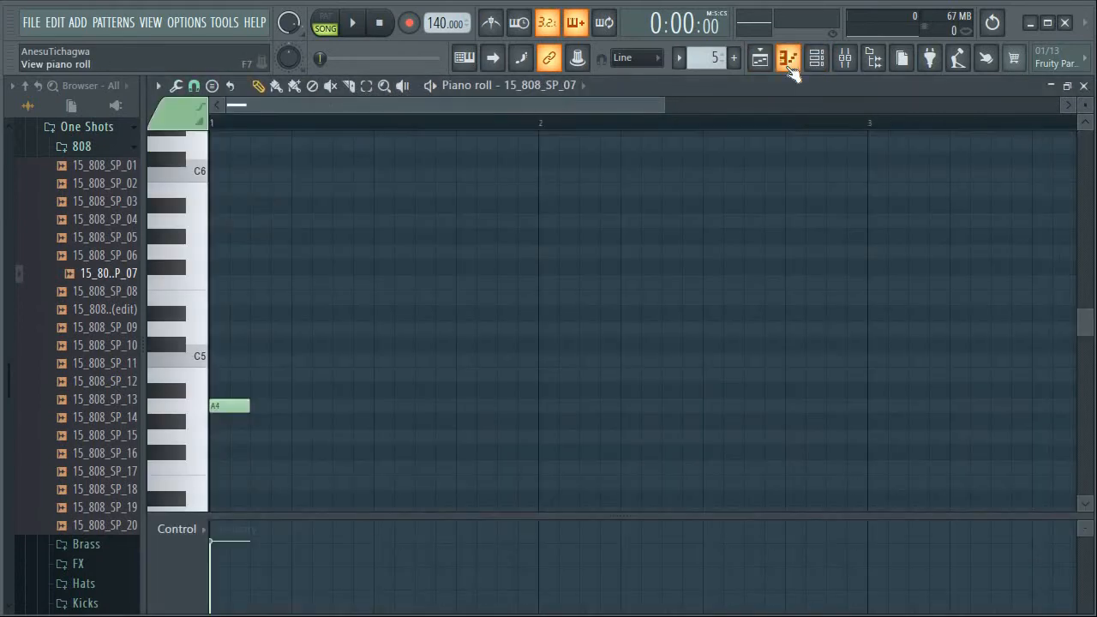
{"action": "left_click", "coordinate": [790, 65]}
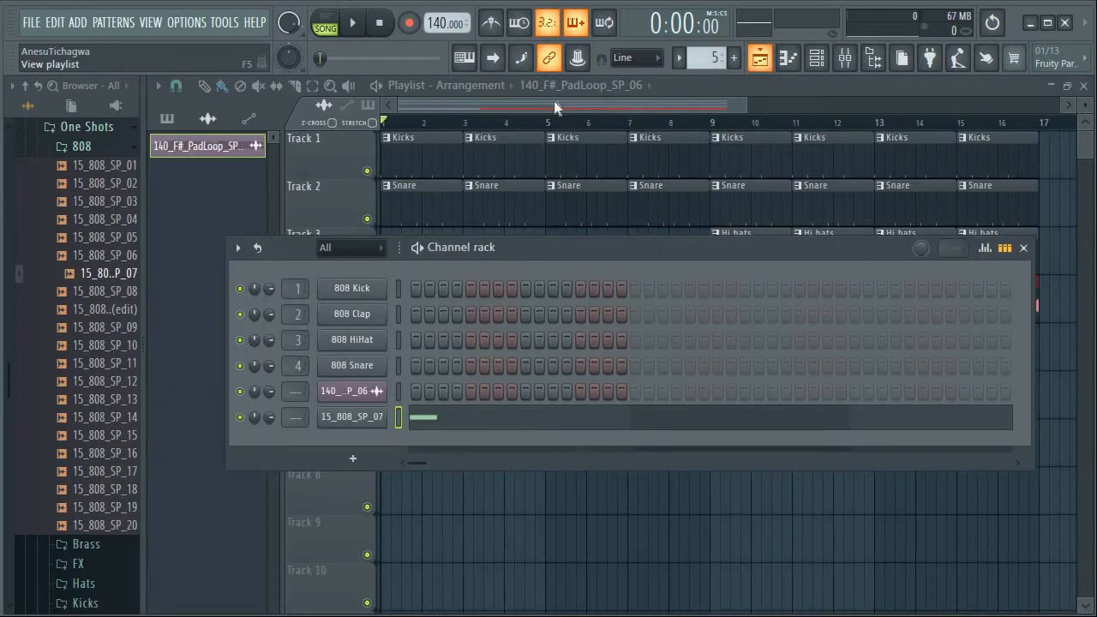
{"action": "left_click", "coordinate": [681, 57]}
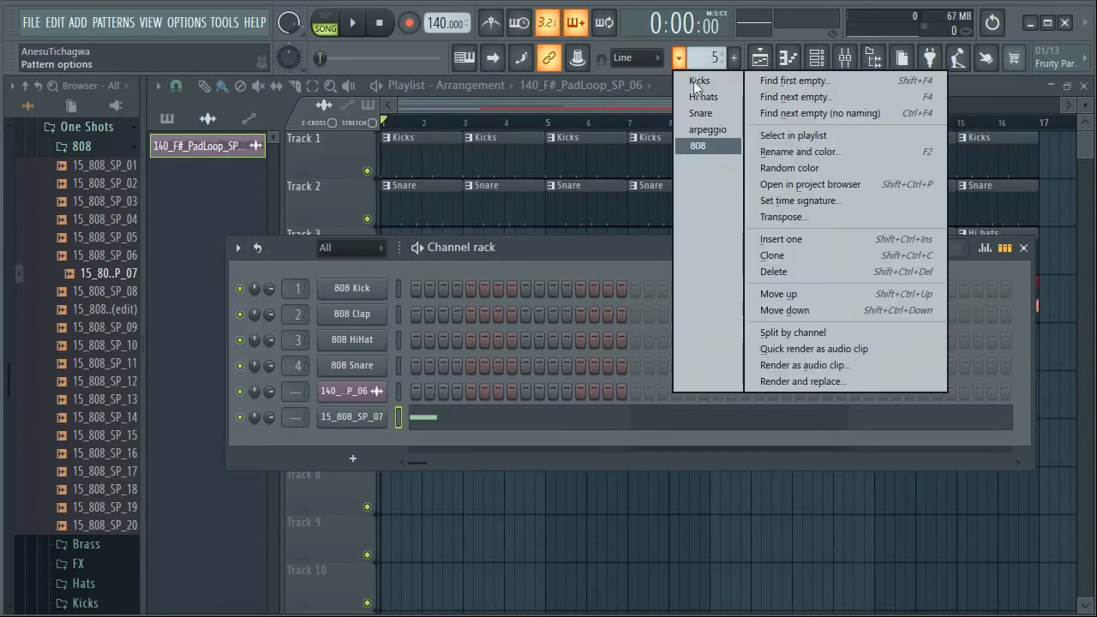
{"action": "left_click", "coordinate": [694, 77]}
{"action": "left_click", "coordinate": [398, 291]}
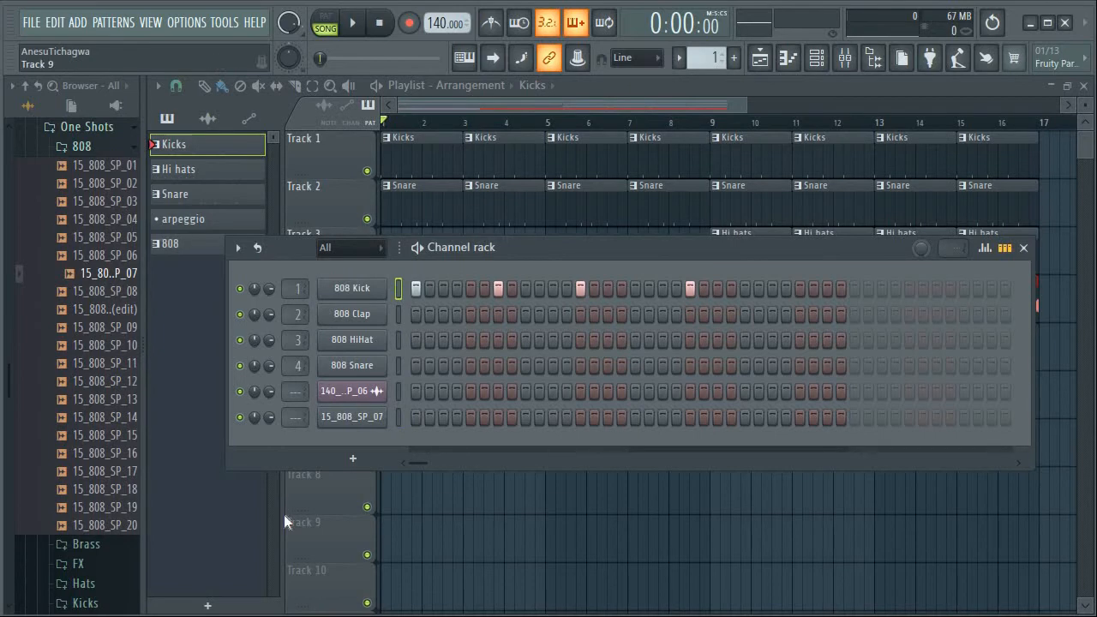
{"action": "left_click", "coordinate": [680, 57]}
{"action": "left_click", "coordinate": [696, 146]}
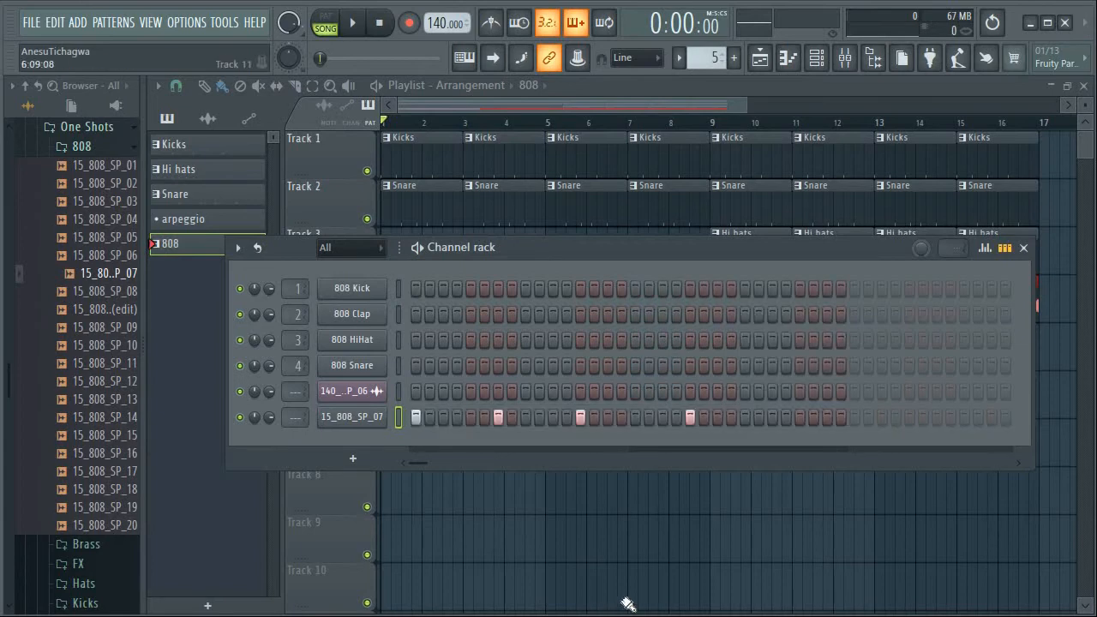
Duplicate all four 808 notes from bars 1 and 2 into bars 3 and 4 in the piano roll
{"action": "left_click", "coordinate": [788, 57]}
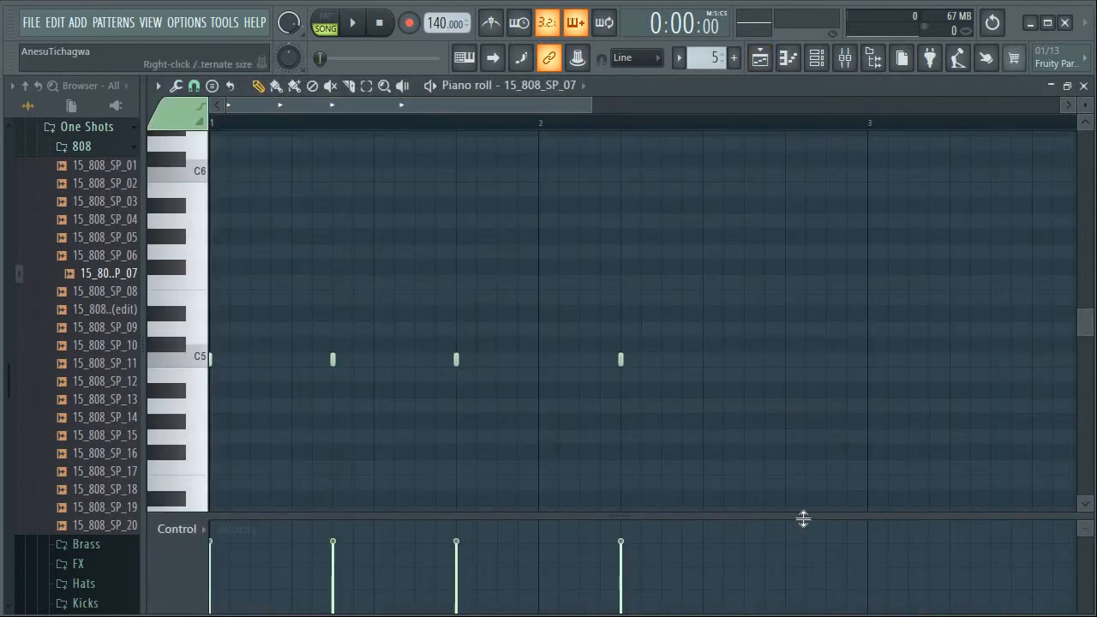
{"action": "key", "text": "ctrl+a"}
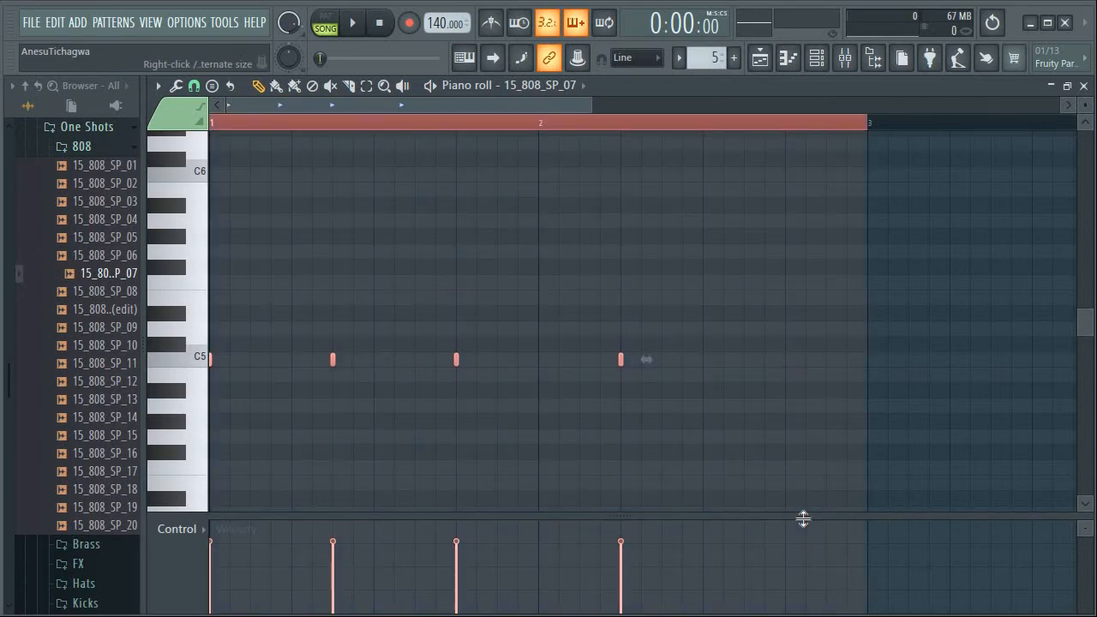
{"action": "key", "text": "ctrl+b"}
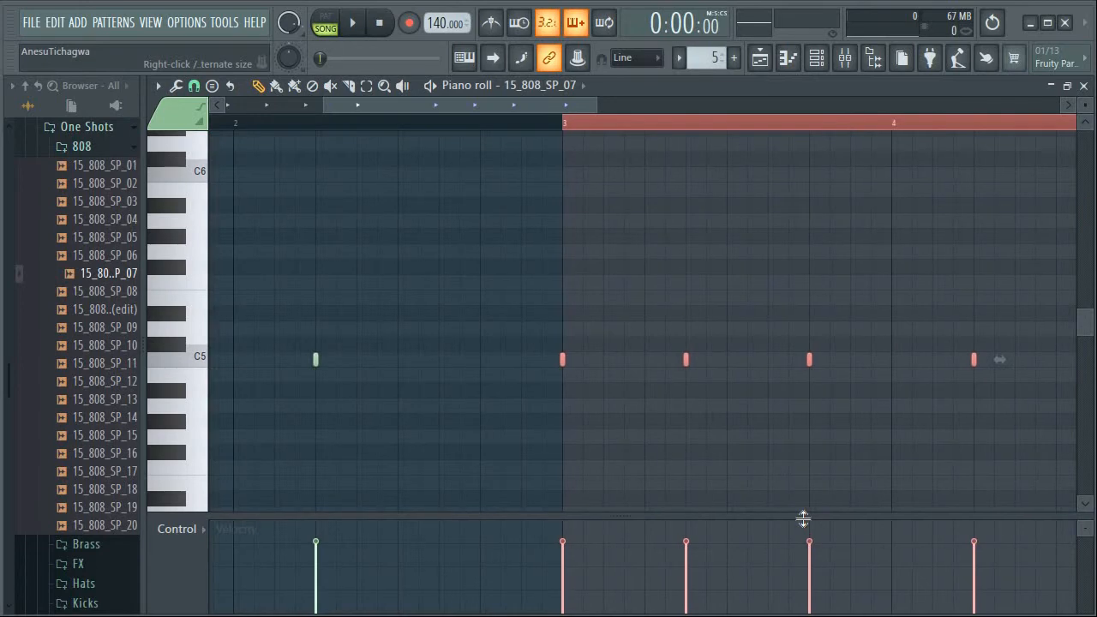
{"action": "scroll", "coordinate": [523, 109], "scroll_direction": "left", "scroll_amount": 2}
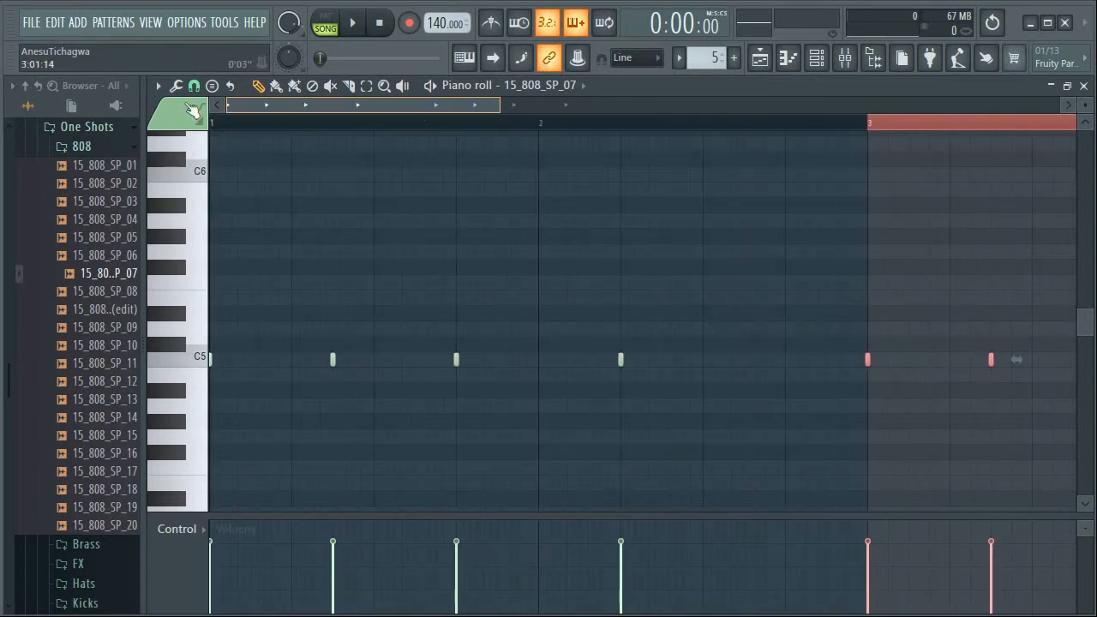
{"action": "left_click", "coordinate": [508, 129]}
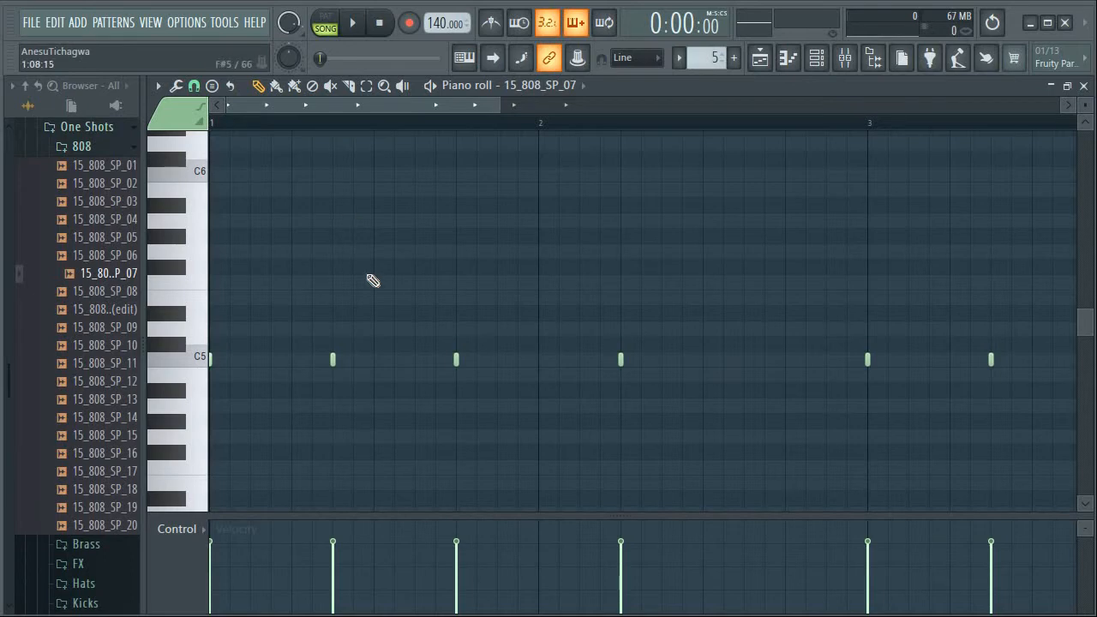
Transpose all the 808 notes down three semitones to A4 and audition the A4 key
{"action": "key", "text": "Down"}
{"action": "key", "text": "Down"}
{"action": "key", "text": "Down"}
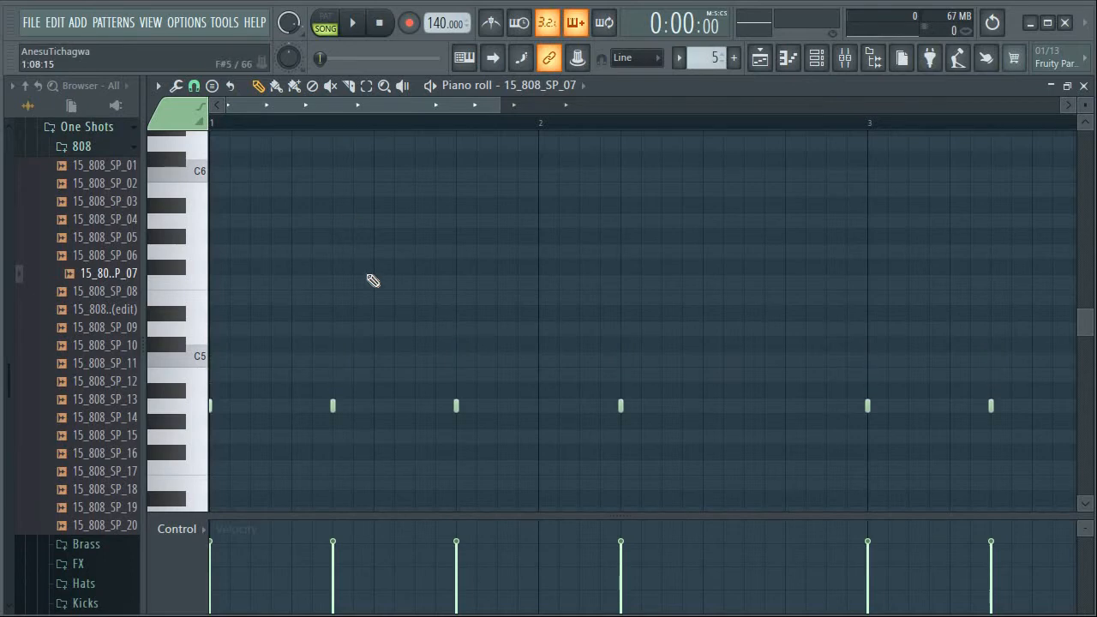
{"action": "left_click", "coordinate": [196, 409]}
{"action": "left_click", "coordinate": [196, 408]}
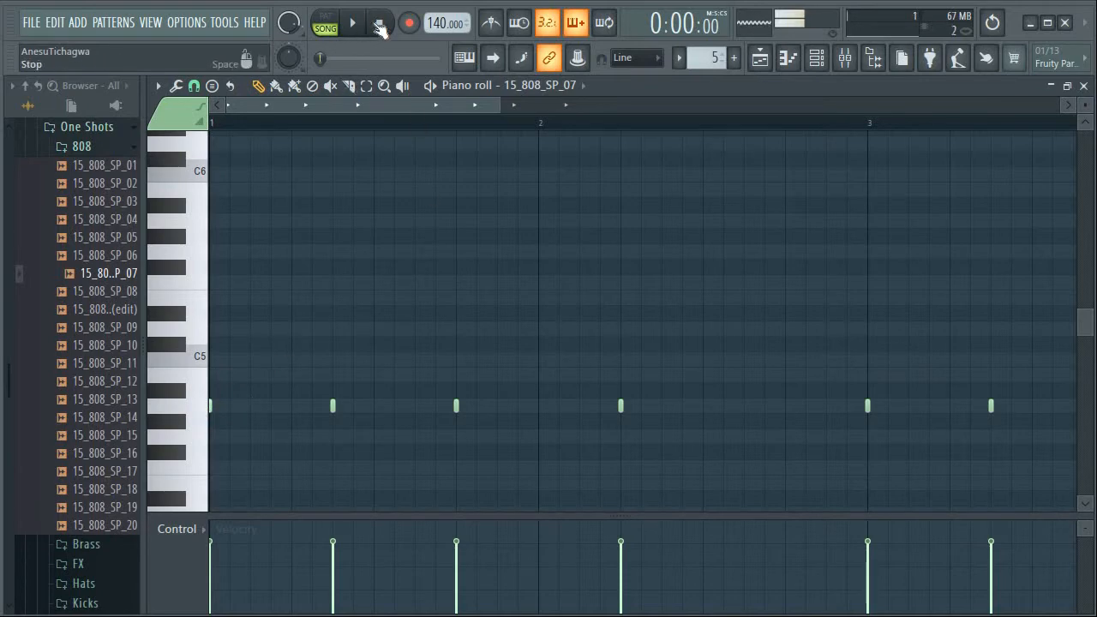
Play the 808 pattern on its own in pattern mode, audition the A4 key again and return to the playlist
{"action": "left_click", "coordinate": [333, 21]}
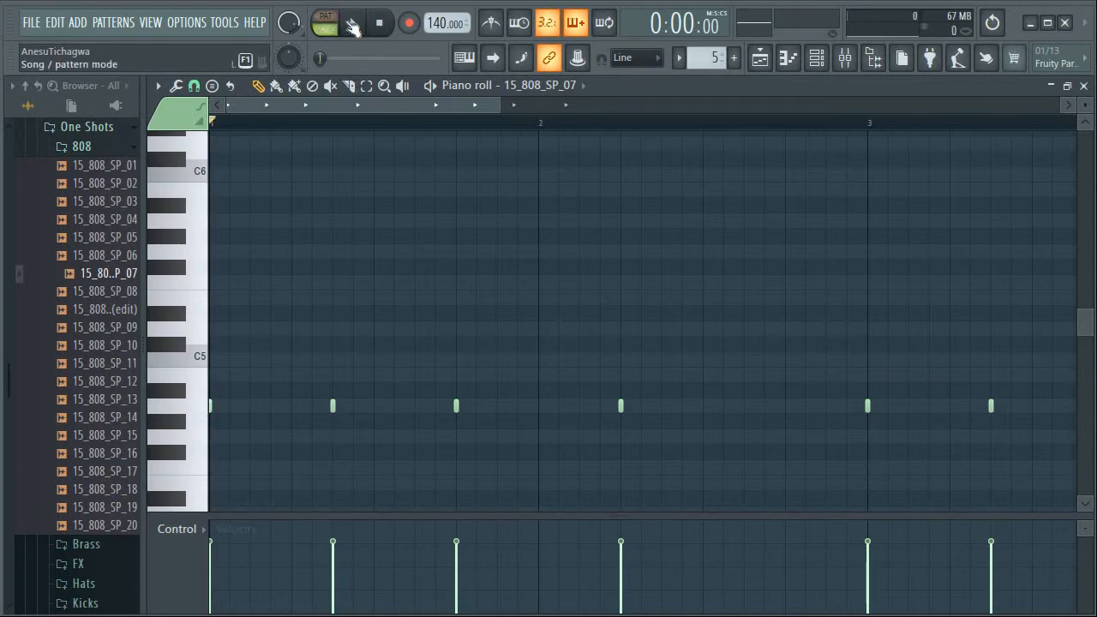
{"action": "left_click", "coordinate": [353, 23]}
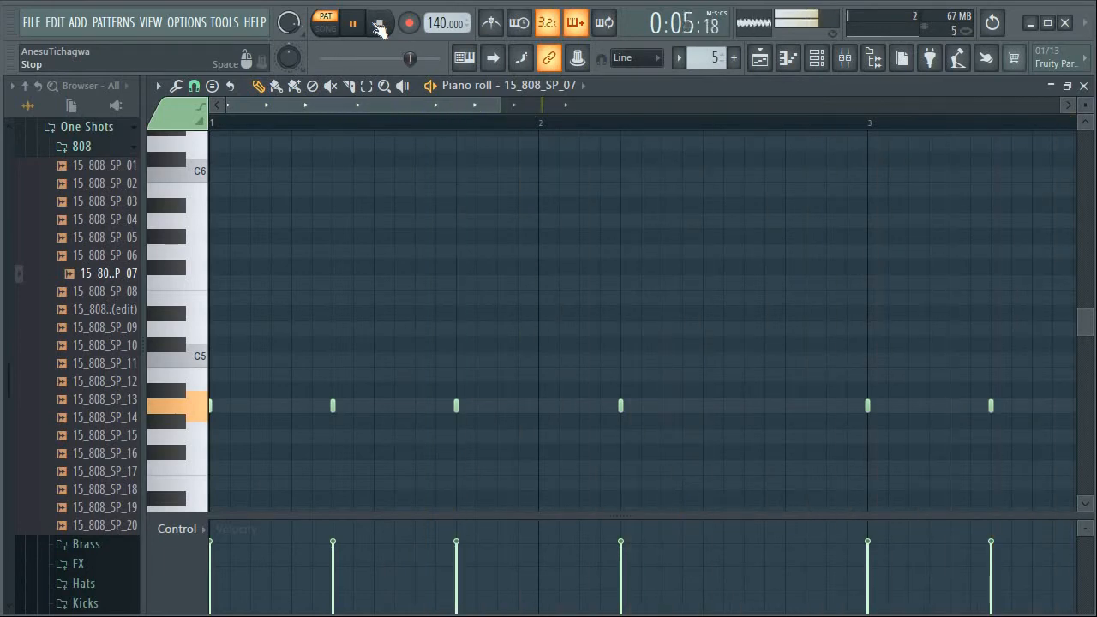
{"action": "left_click", "coordinate": [378, 26]}
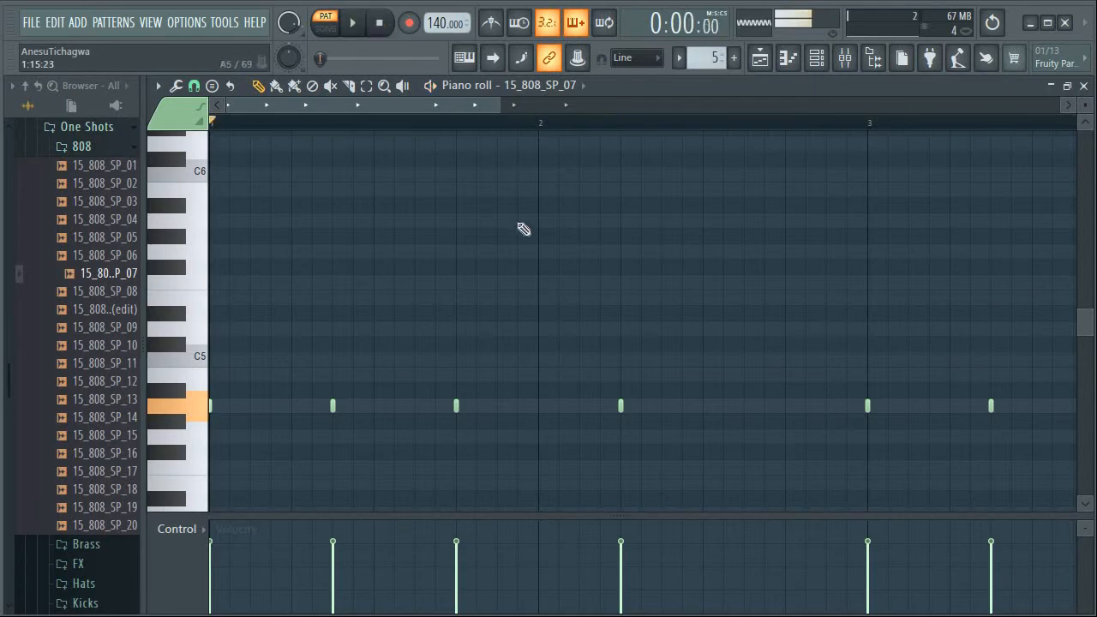
{"action": "mouse_move", "coordinate": [468, 106]}
{"action": "left_mouse_down"}
{"action": "mouse_move", "coordinate": [478, 106]}
{"action": "mouse_move", "coordinate": [456, 101]}
{"action": "left_mouse_up"}
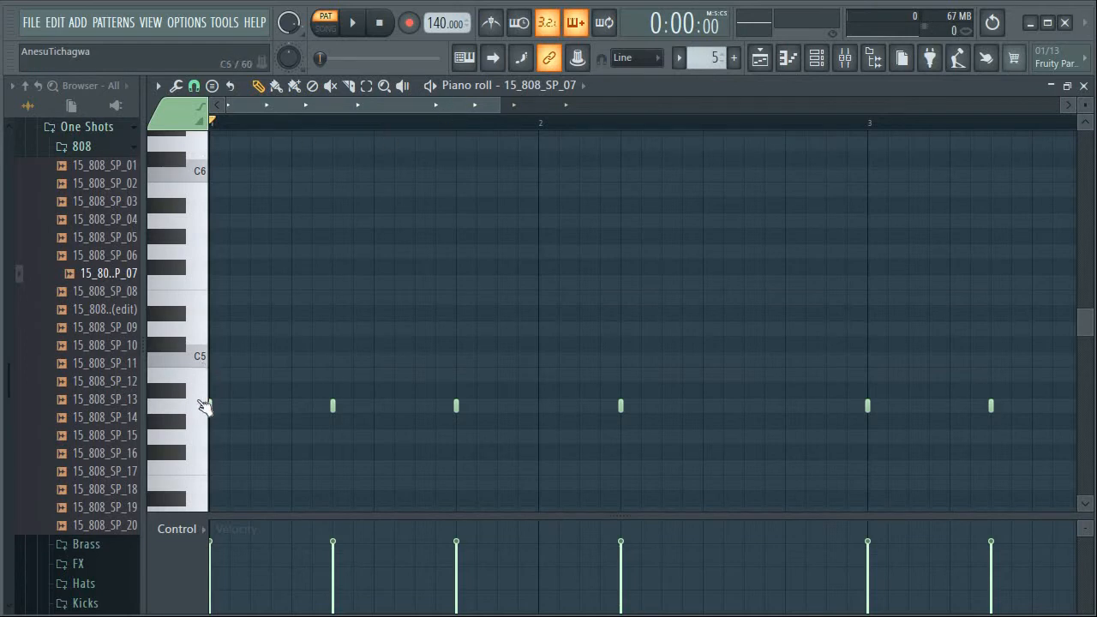
{"action": "left_click", "coordinate": [199, 410]}
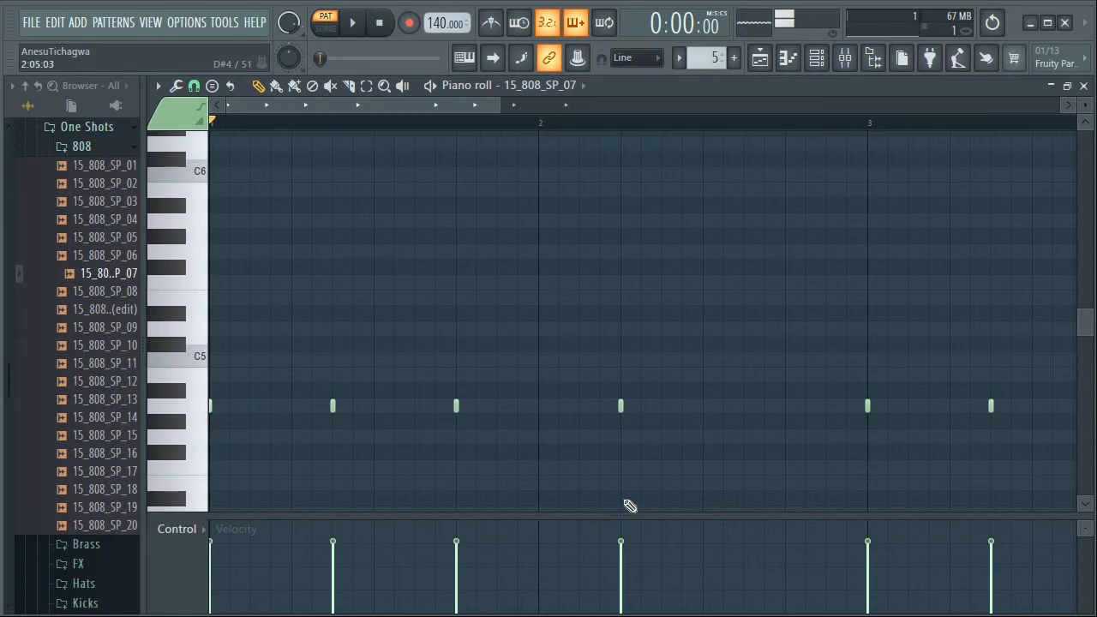
{"action": "left_click", "coordinate": [762, 60]}
{"action": "left_click", "coordinate": [763, 60]}
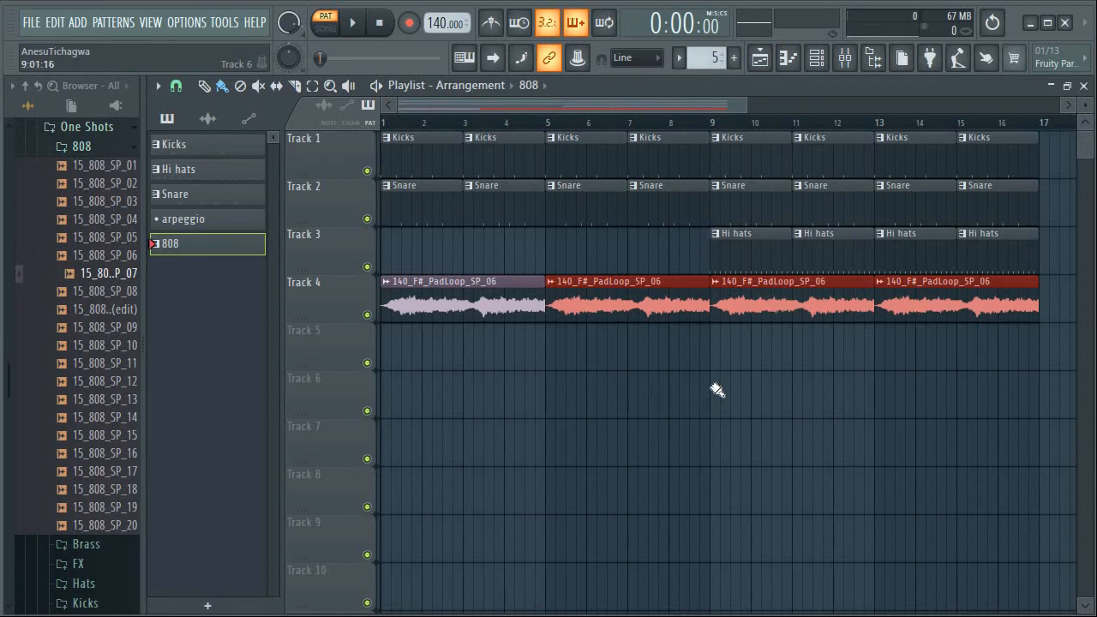
Place 808 pattern clips on Track 6 at bars 9 and 13 and play the arrangement in song mode
{"action": "left_click", "coordinate": [718, 388]}
{"action": "left_click", "coordinate": [919, 393]}
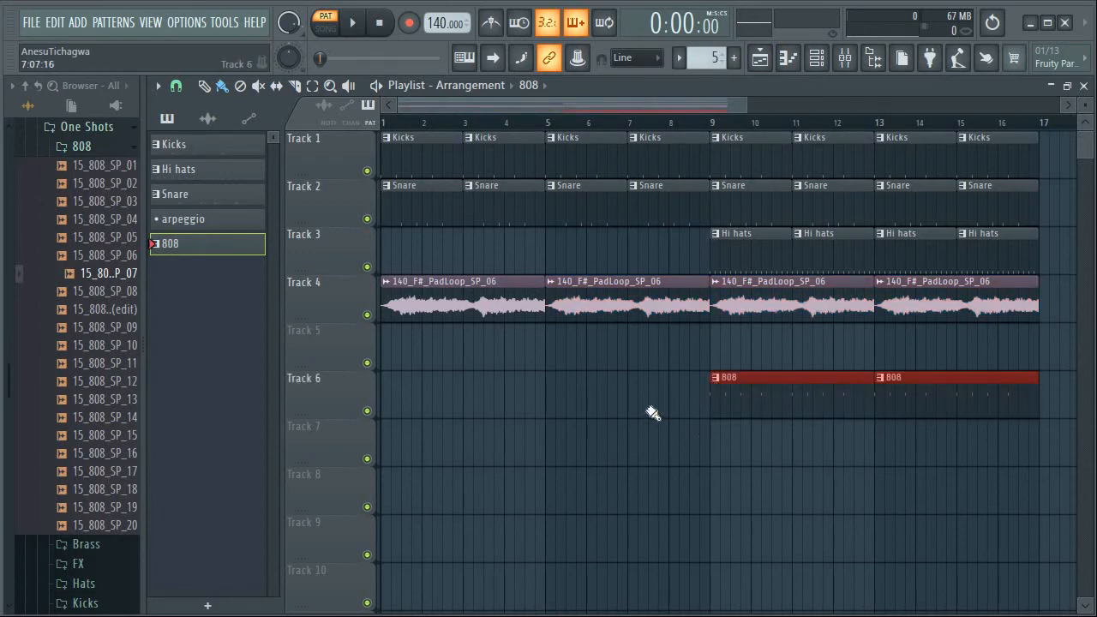
{"action": "left_click", "coordinate": [325, 26]}
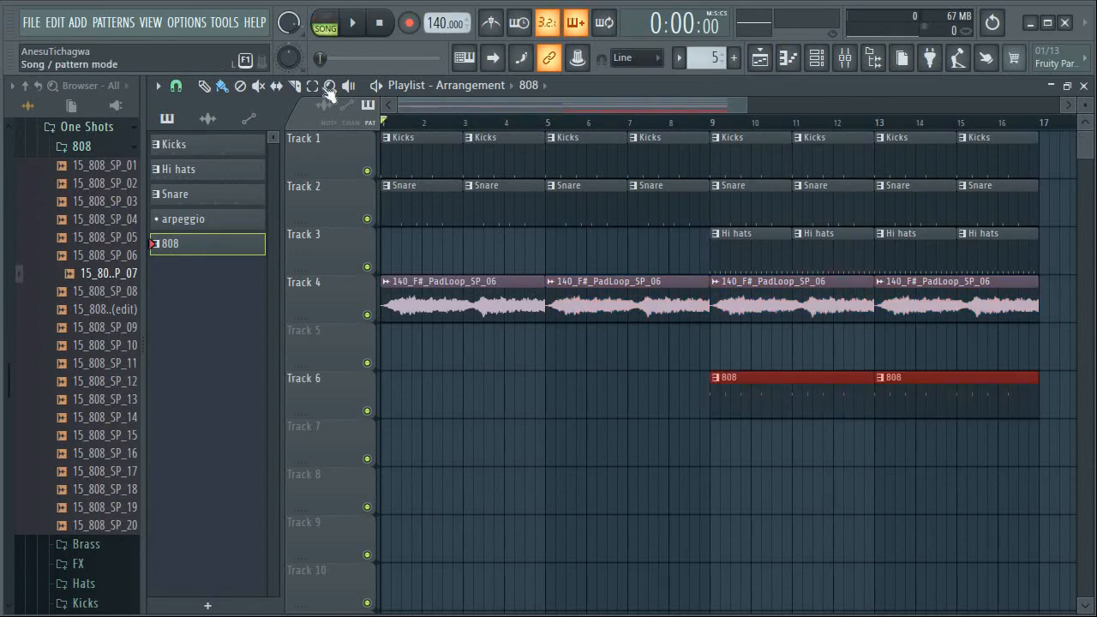
{"action": "left_click", "coordinate": [354, 23]}
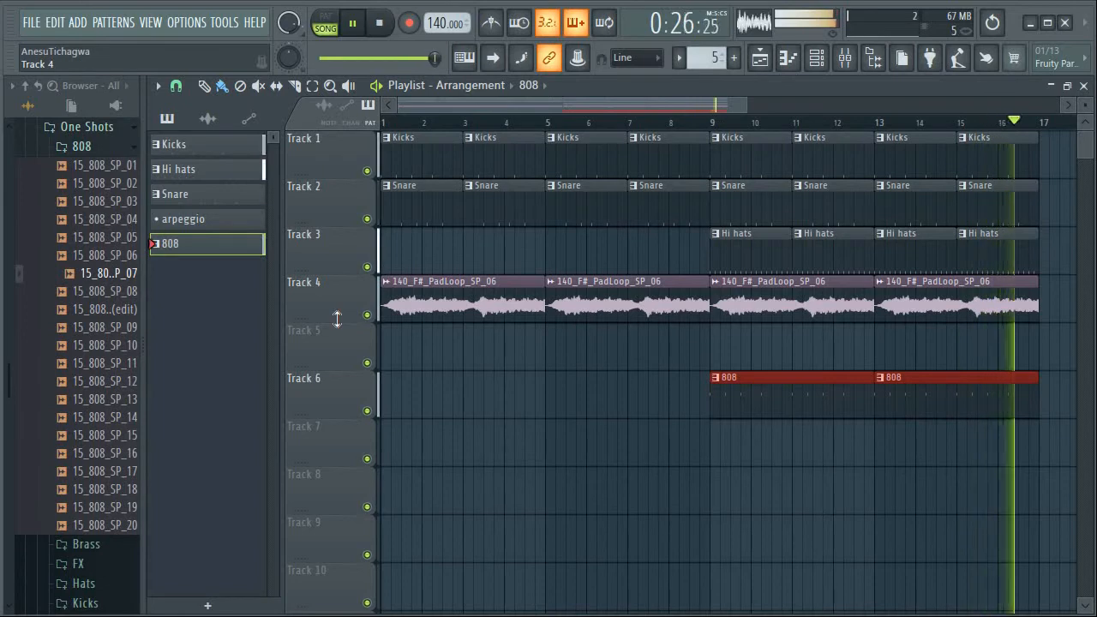
{"action": "key", "text": "space"}
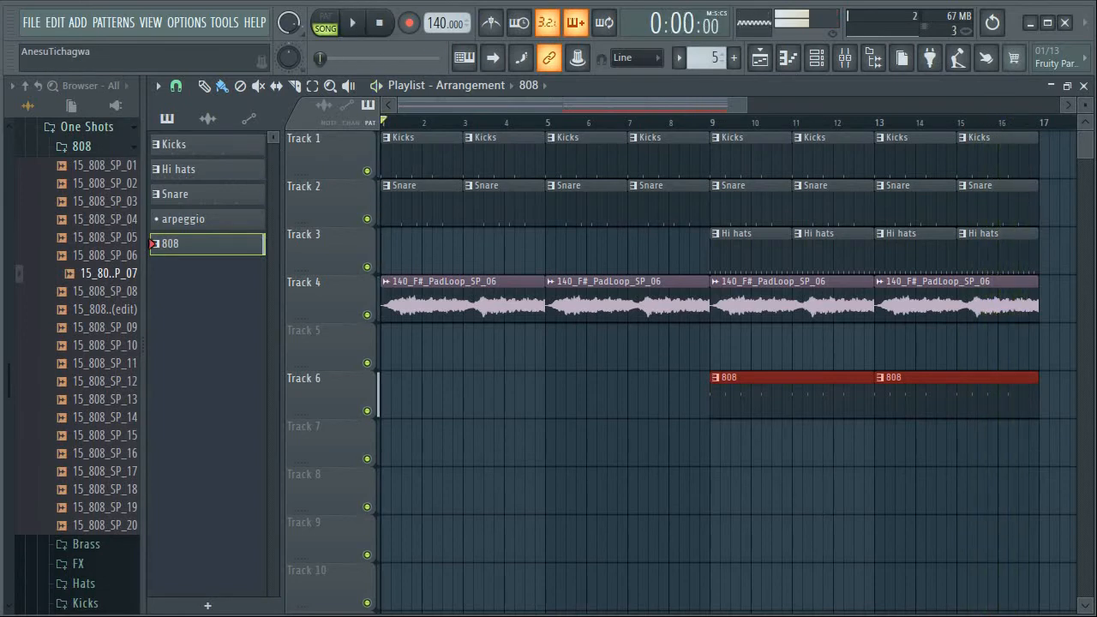
Stretch all the 808 notes to six steps in the piano roll and shorten the third bar 1 note to end at bar 2
{"action": "left_click", "coordinate": [788, 58]}
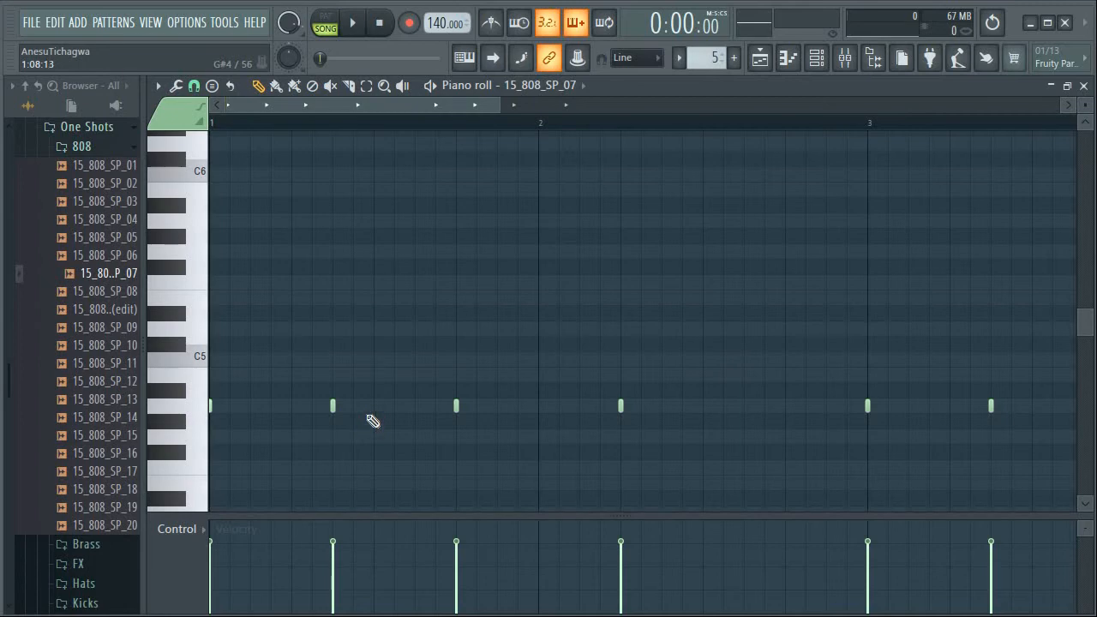
{"action": "key", "text": "ctrl+a"}
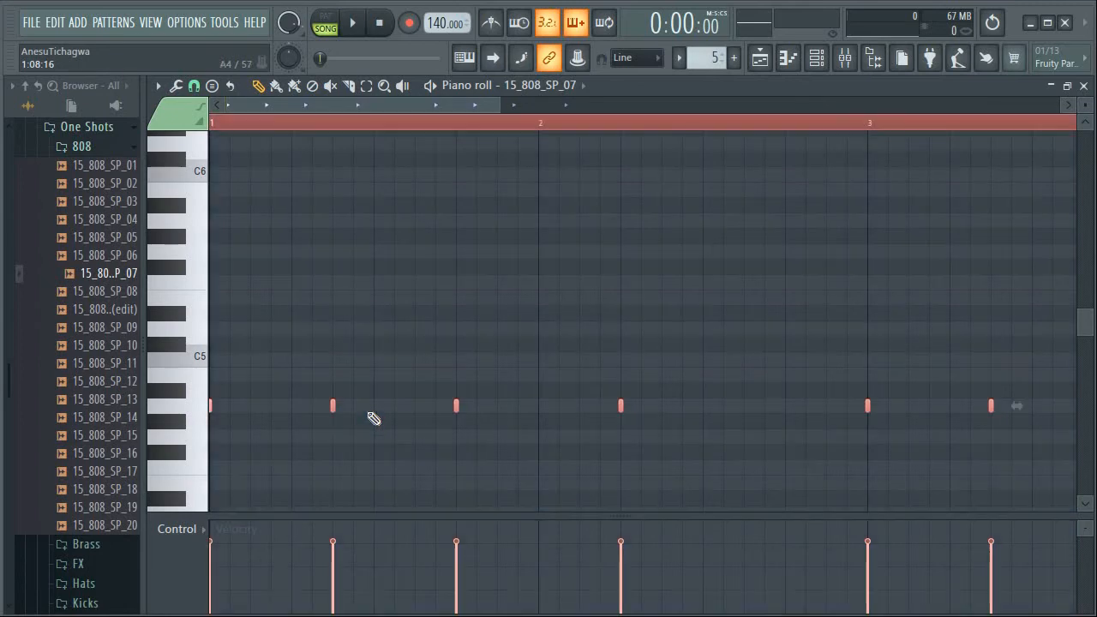
{"action": "left_click_drag", "start_coordinate": [336, 402], "coordinate": [453, 414]}
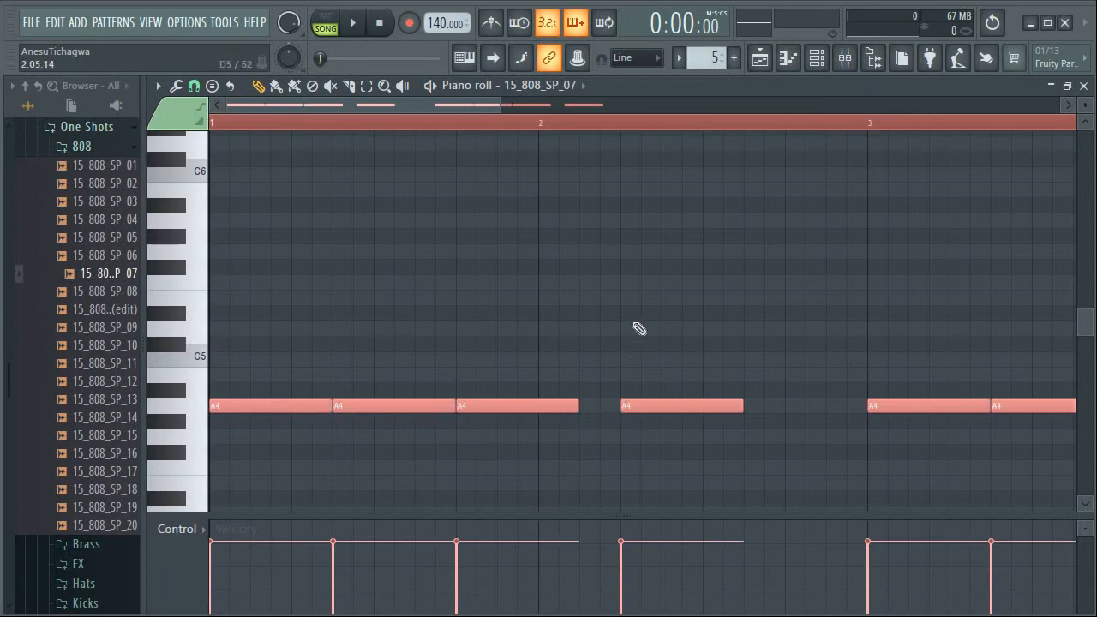
{"action": "left_click", "coordinate": [559, 175], "text": "ctrl"}
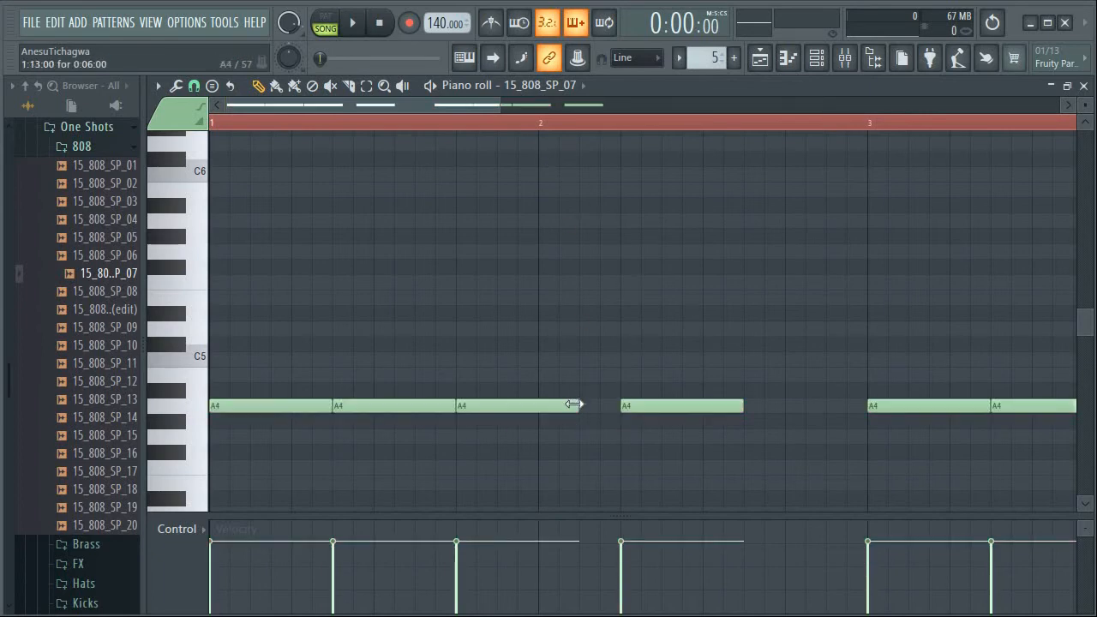
{"action": "left_click_drag", "start_coordinate": [574, 404], "coordinate": [528, 415]}
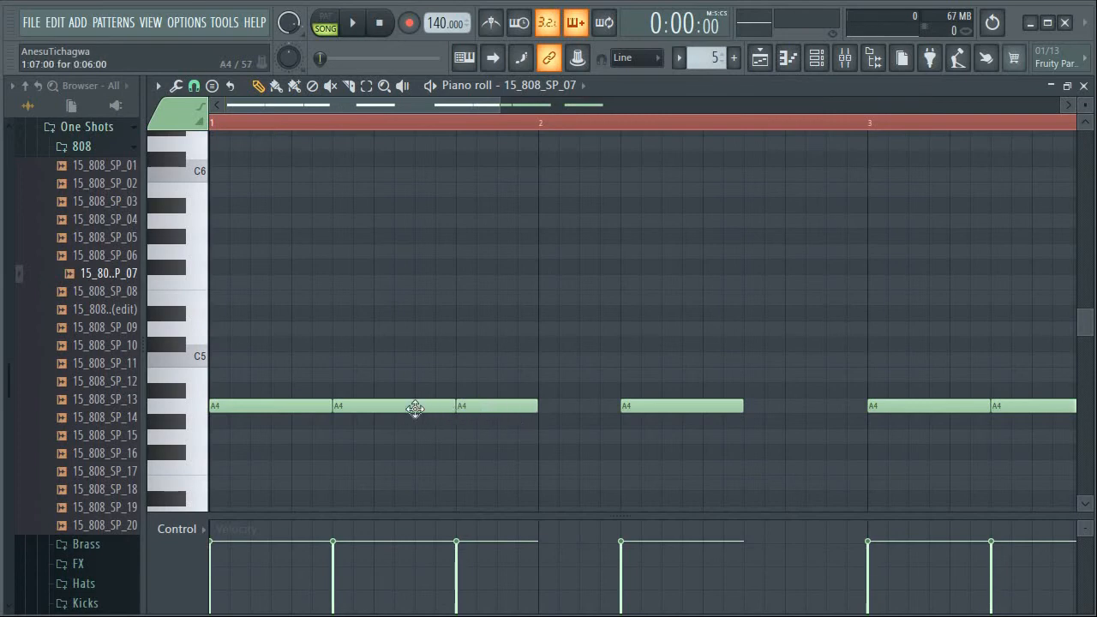
{"action": "left_click", "coordinate": [377, 405]}
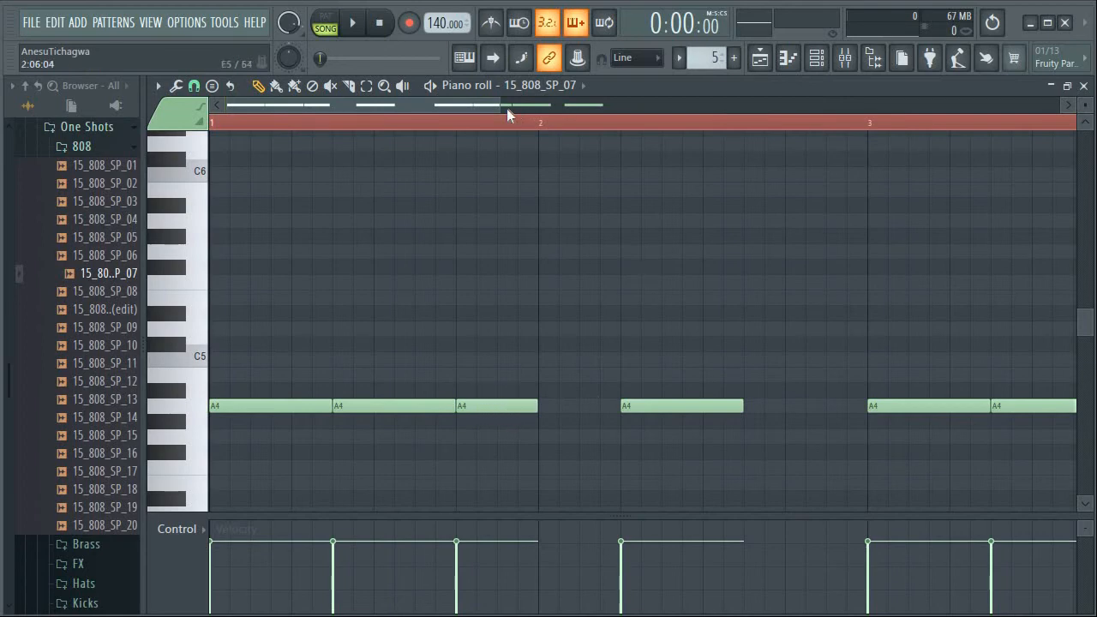
Extend the third bar 3 note to meet the next note, and shorten the A4 notes in bars 2 and 4 to four steps
{"action": "left_click_drag", "start_coordinate": [476, 105], "coordinate": [646, 125]}
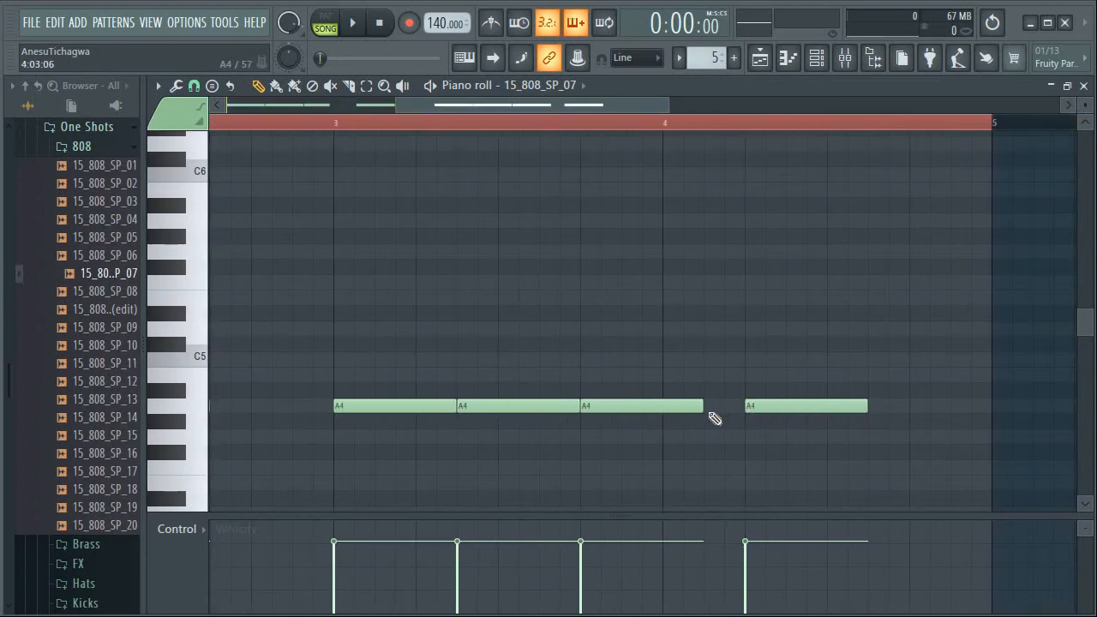
{"action": "left_click_drag", "start_coordinate": [704, 408], "coordinate": [742, 408]}
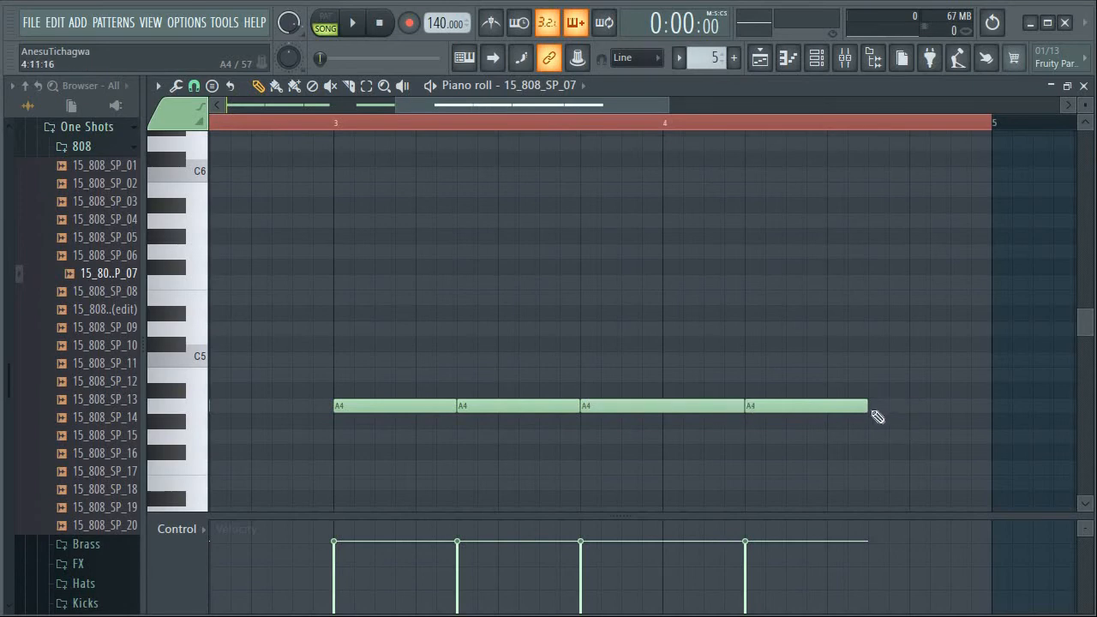
{"action": "left_click_drag", "start_coordinate": [868, 409], "coordinate": [825, 412]}
{"action": "left_click", "coordinate": [798, 405]}
{"action": "left_click_drag", "start_coordinate": [580, 105], "coordinate": [167, 101]}
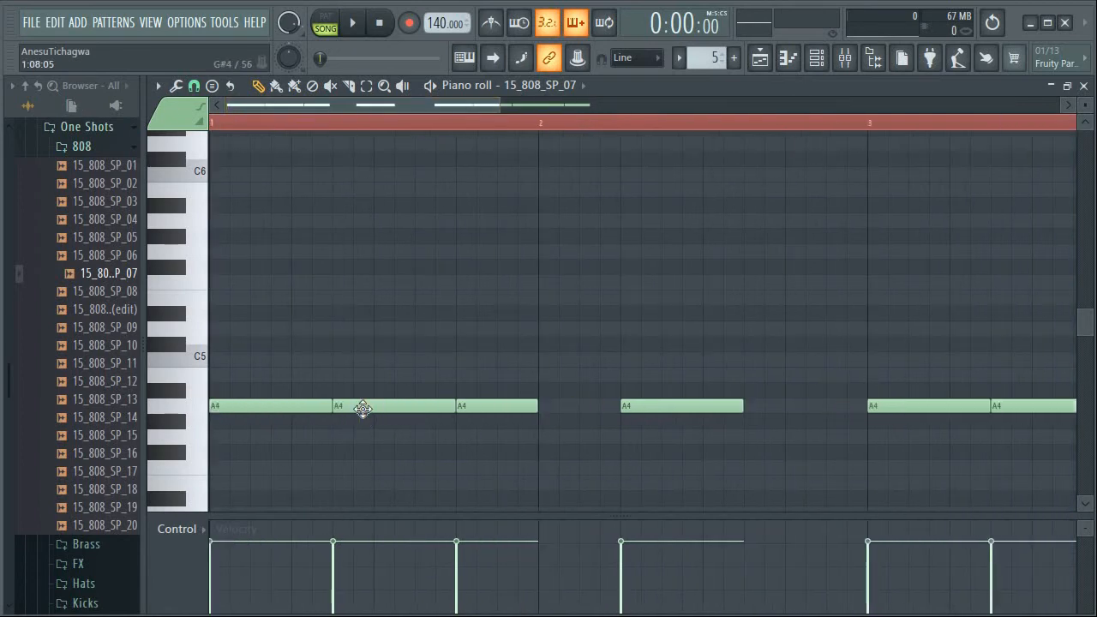
{"action": "left_click_drag", "start_coordinate": [454, 406], "coordinate": [468, 429]}
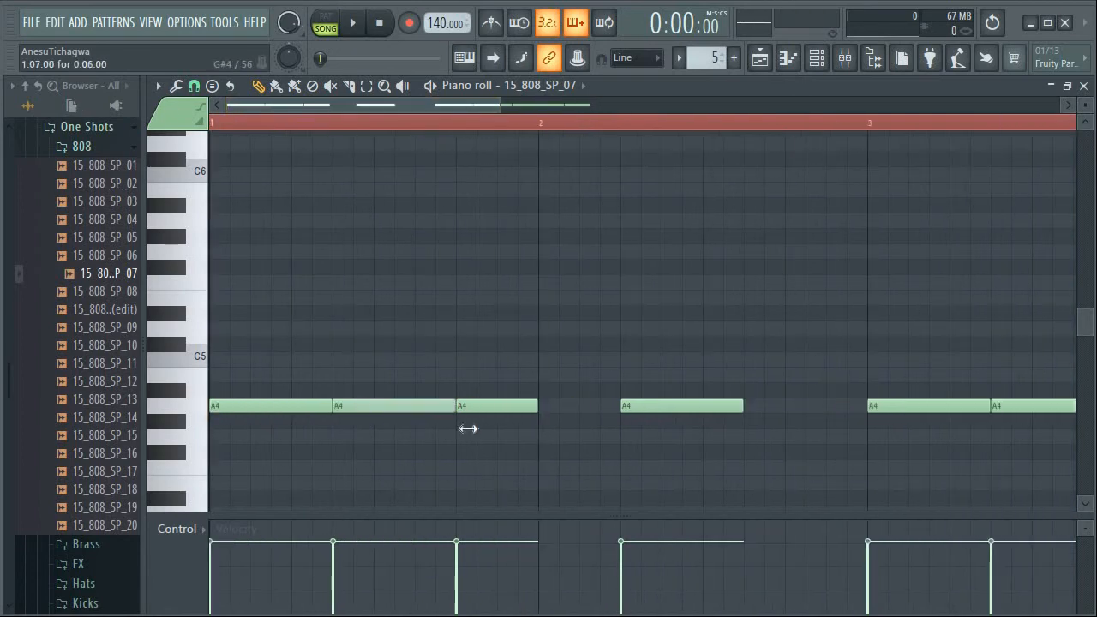
{"action": "left_click", "coordinate": [678, 410]}
{"action": "left_click_drag", "start_coordinate": [740, 405], "coordinate": [691, 412]}
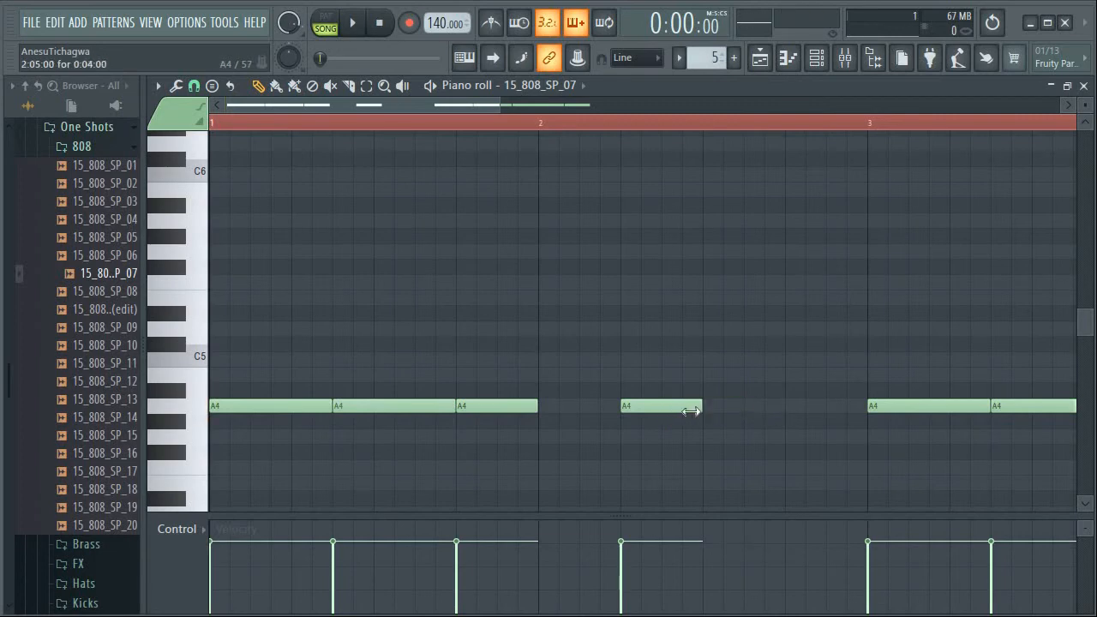
{"action": "left_click", "coordinate": [653, 407]}
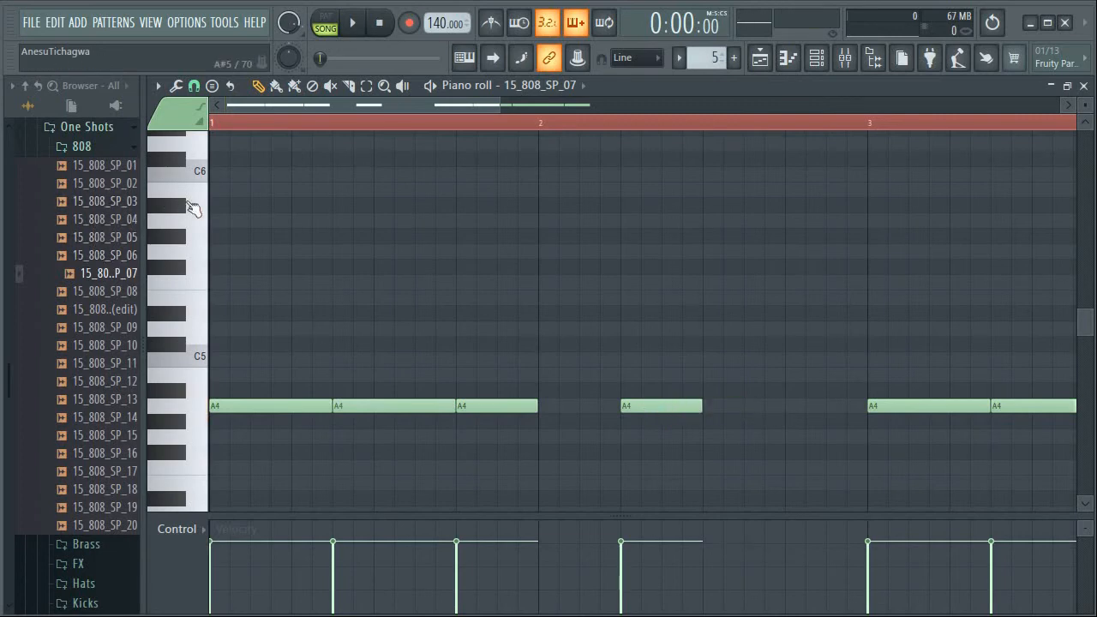
Audition the piano roll keys between G5 and D5, finishing with repeated D#5 hits
{"action": "left_click", "coordinate": [200, 239]}
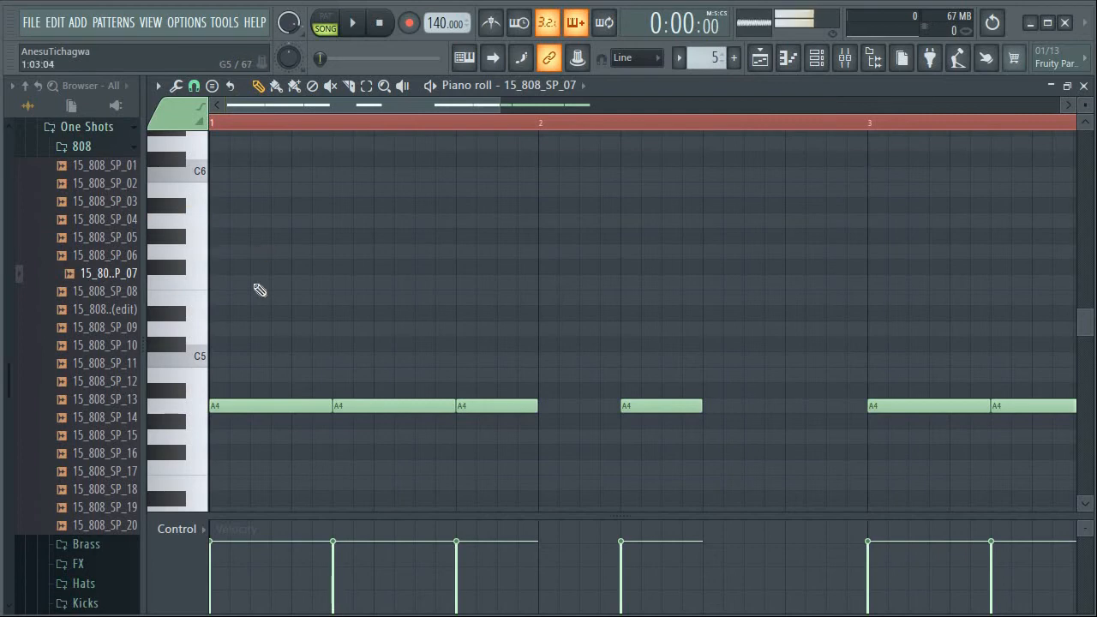
{"action": "left_click", "coordinate": [200, 288]}
{"action": "left_click", "coordinate": [199, 294]}
{"action": "left_click", "coordinate": [199, 330]}
{"action": "left_click", "coordinate": [195, 309]}
{"action": "left_click", "coordinate": [177, 317]}
{"action": "left_click", "coordinate": [177, 317]}
{"action": "left_click", "coordinate": [178, 317]}
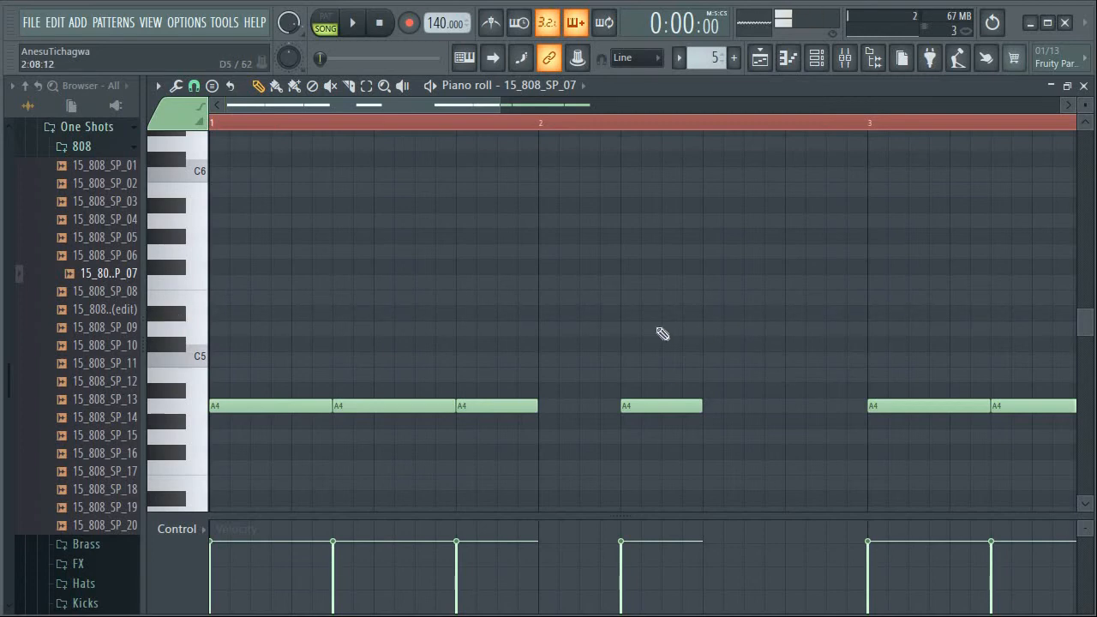
Replace the third bar 1 note with a D#5 note and extend it to the start of the A4 note in bar 2
{"action": "left_click_drag", "start_coordinate": [460, 323], "coordinate": [463, 307]}
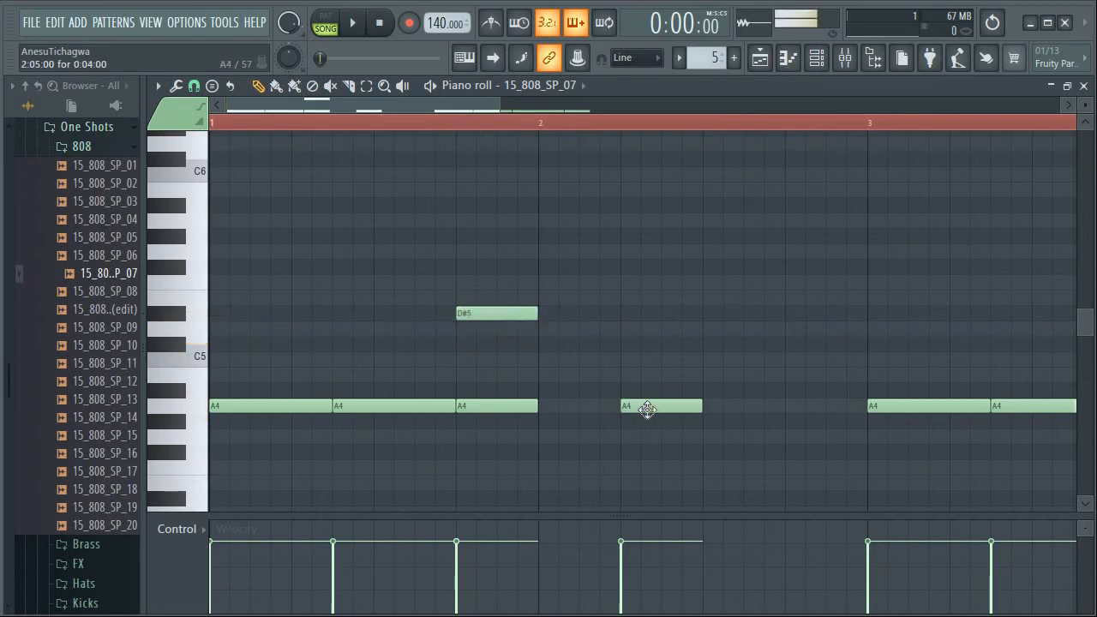
{"action": "right_click", "coordinate": [529, 403]}
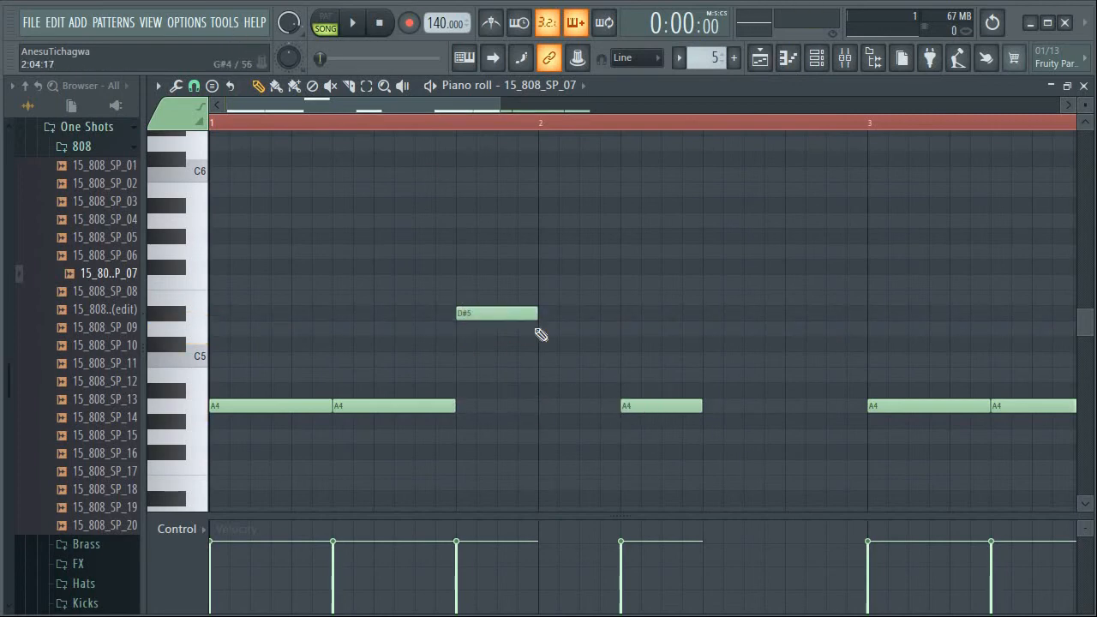
{"action": "left_click", "coordinate": [514, 313]}
{"action": "left_click_drag", "start_coordinate": [532, 313], "coordinate": [620, 343]}
{"action": "left_click", "coordinate": [533, 313]}
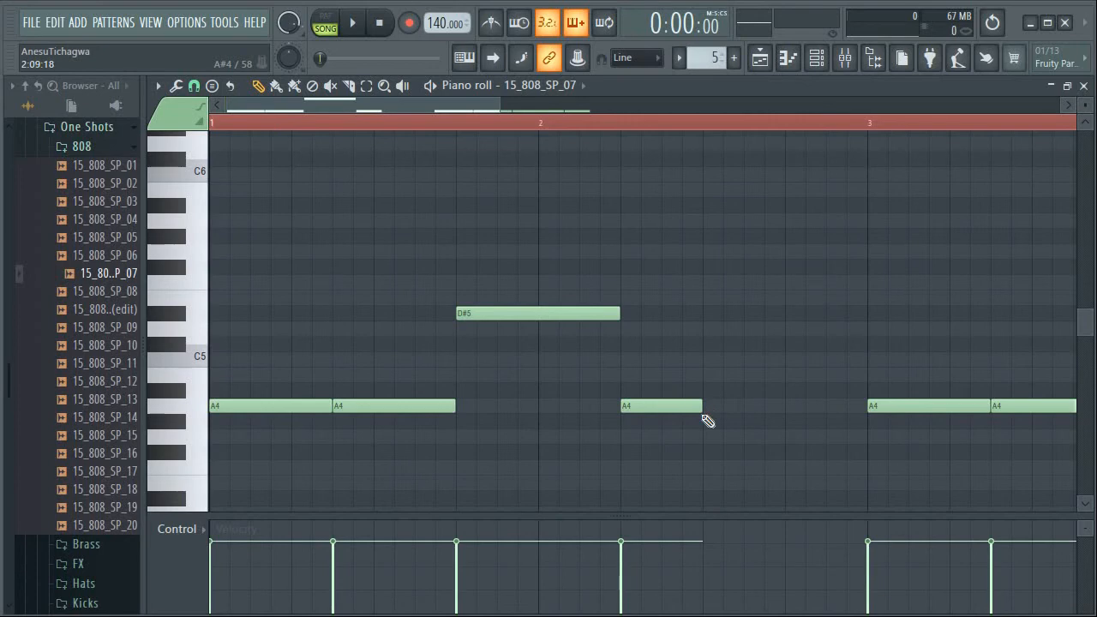
Extend the bar 2 A4 note to the start of bar 3 and play the 808 pattern in pattern mode
{"action": "left_click_drag", "start_coordinate": [702, 409], "coordinate": [866, 411]}
{"action": "left_click_drag", "start_coordinate": [447, 103], "coordinate": [610, 138]}
{"action": "left_click_drag", "start_coordinate": [531, 146], "coordinate": [377, 95]}
{"action": "left_click", "coordinate": [327, 24]}
{"action": "left_click", "coordinate": [353, 25]}
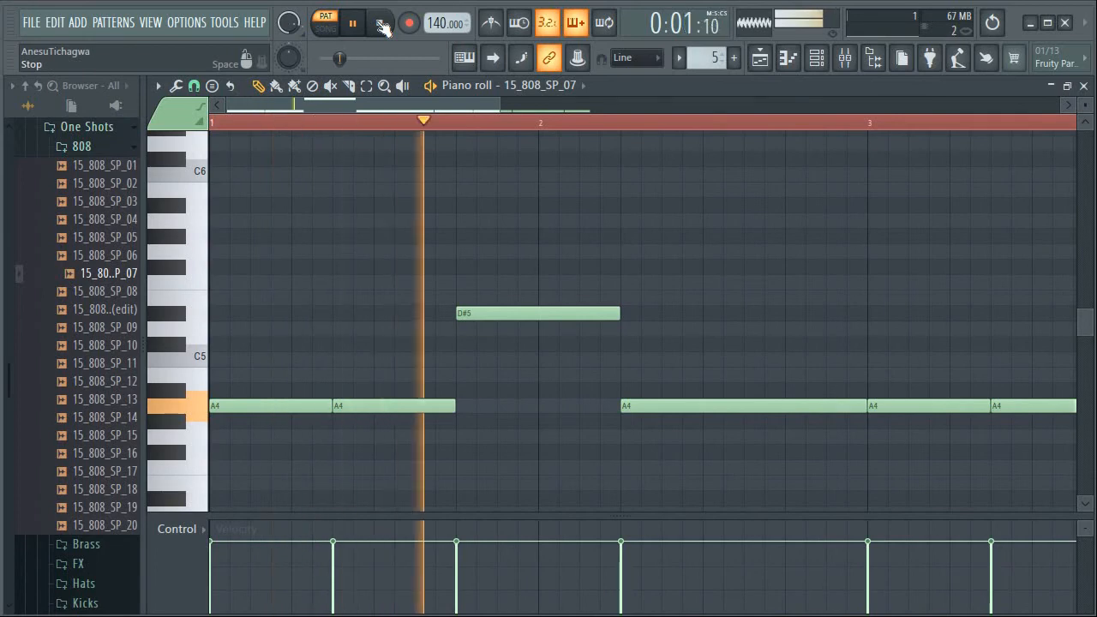
{"action": "left_click", "coordinate": [382, 25]}
{"action": "left_click", "coordinate": [365, 27]}
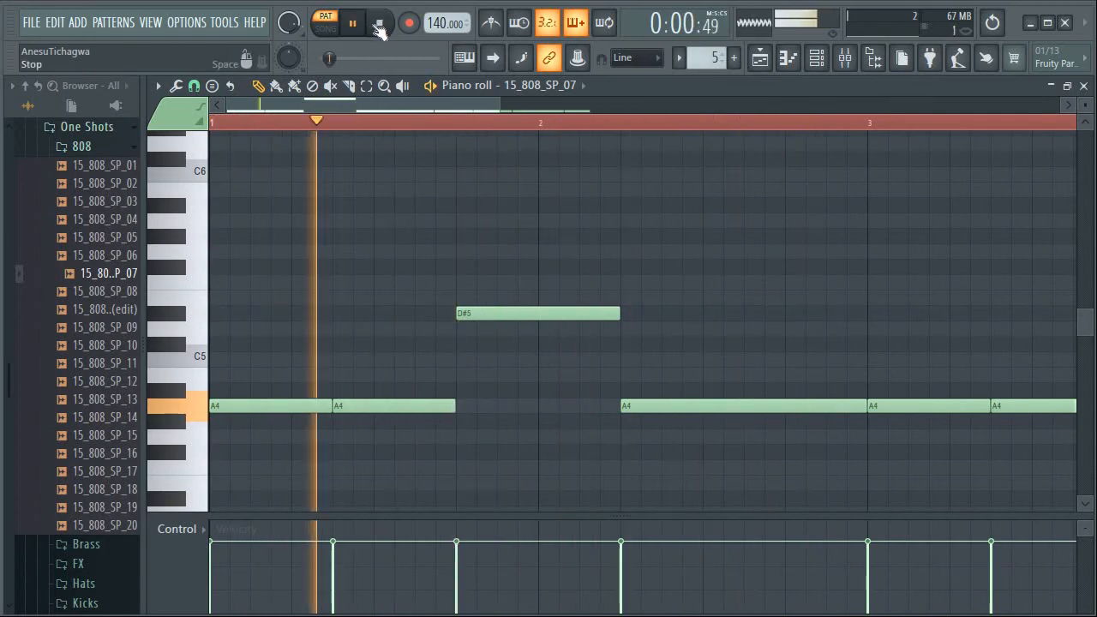
{"action": "left_click", "coordinate": [382, 26]}
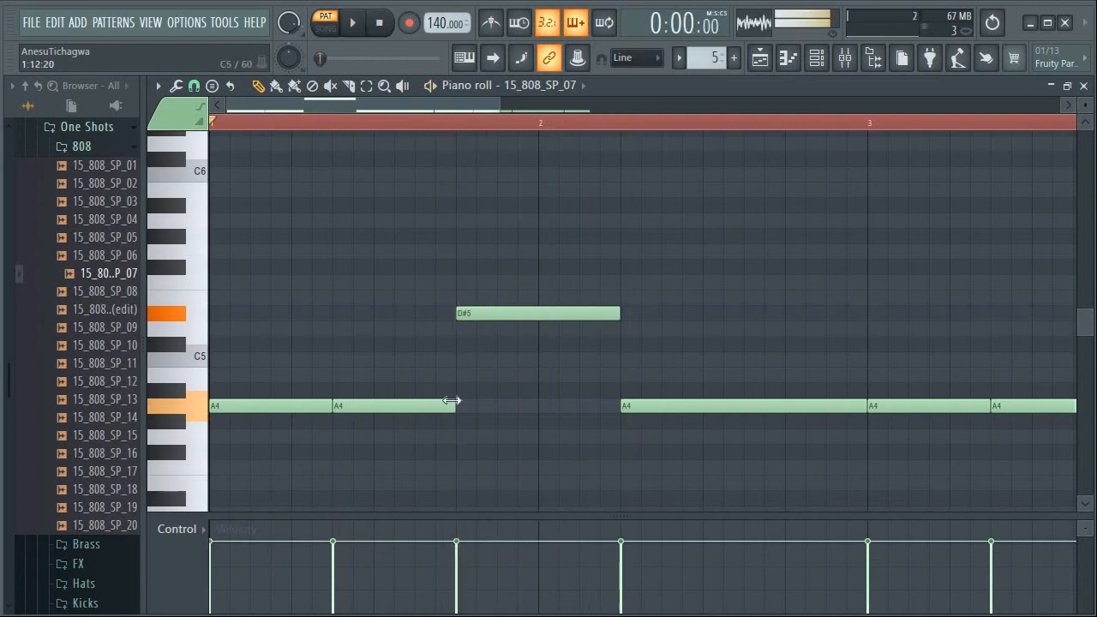
Turn the D#5 note into a slide note in its note properties
{"action": "double_click", "coordinate": [525, 314]}
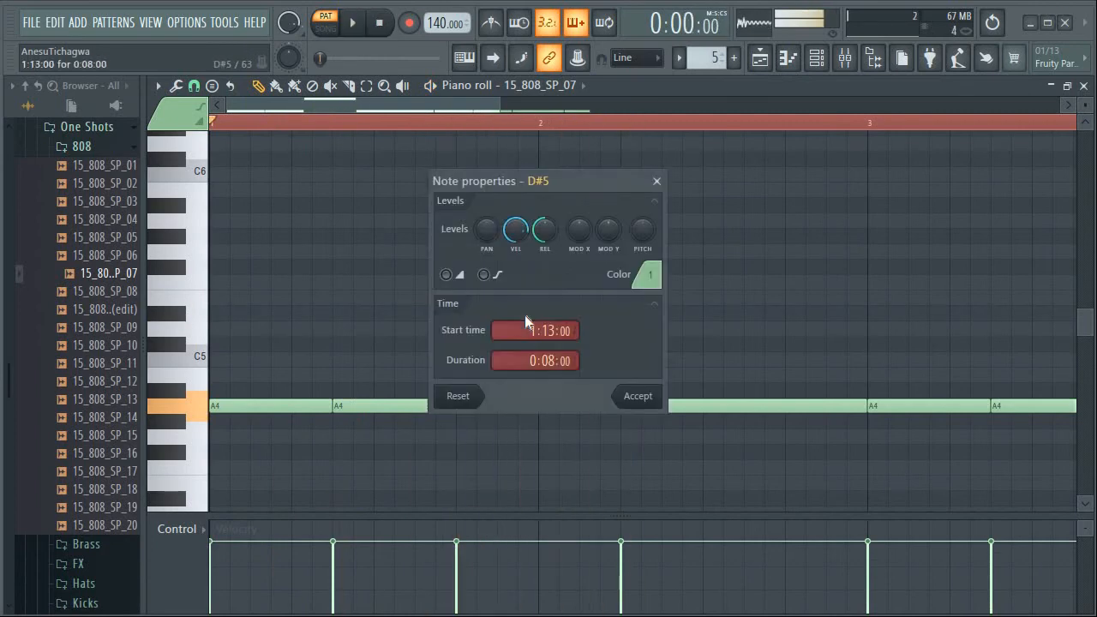
{"action": "left_click", "coordinate": [446, 276]}
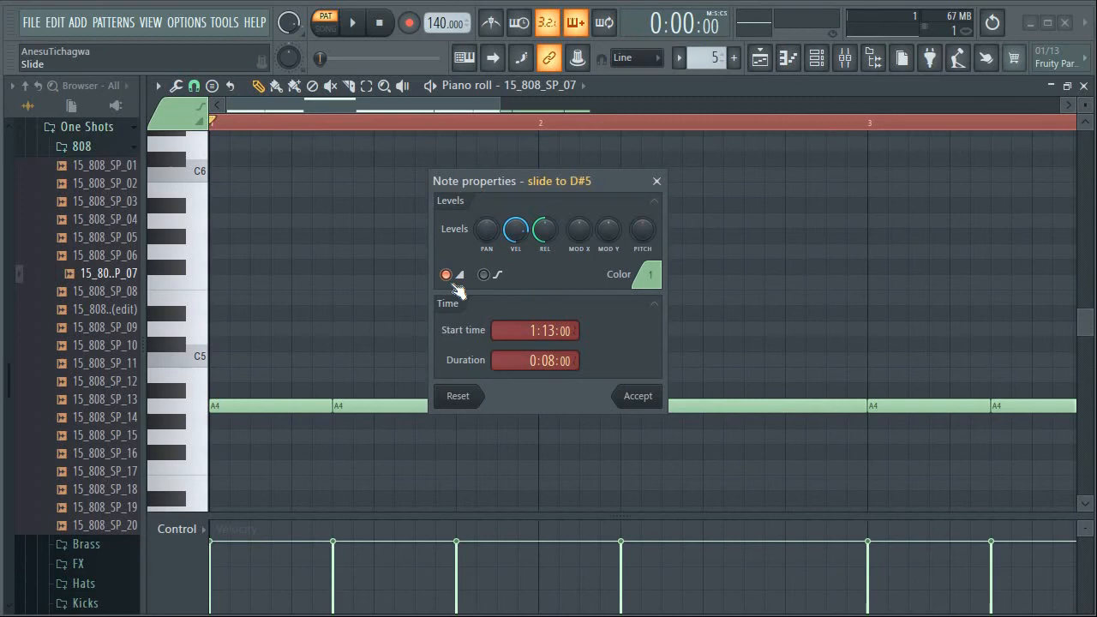
{"action": "left_click", "coordinate": [635, 406]}
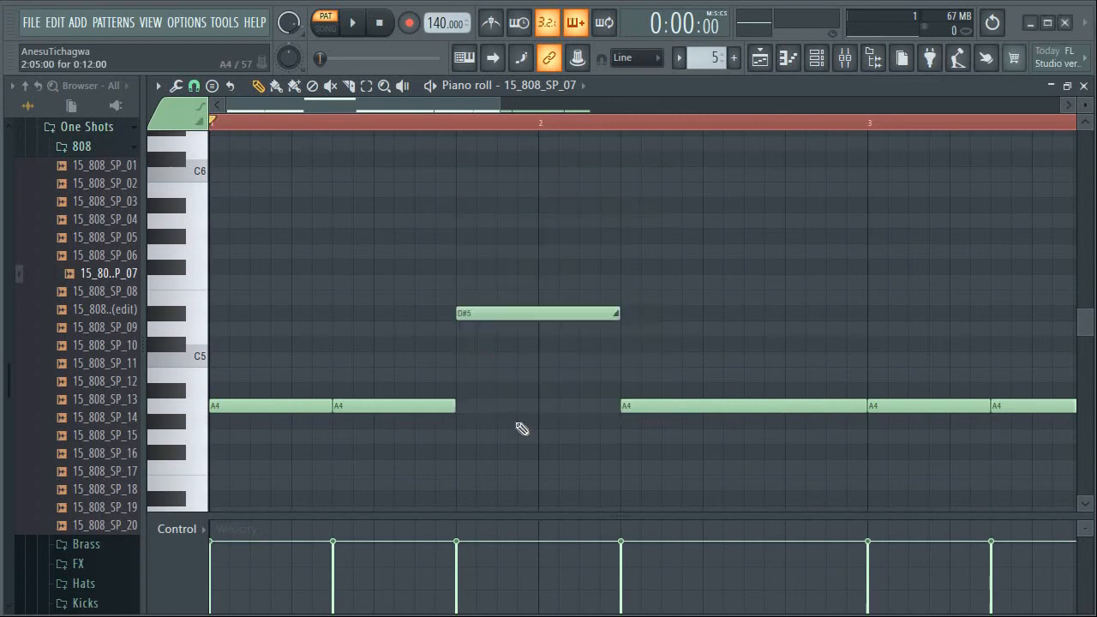
Extend the second A4 note beneath the D#5 slide to the bar 2 A4 note and play the pattern
{"action": "left_click_drag", "start_coordinate": [458, 408], "coordinate": [620, 419]}
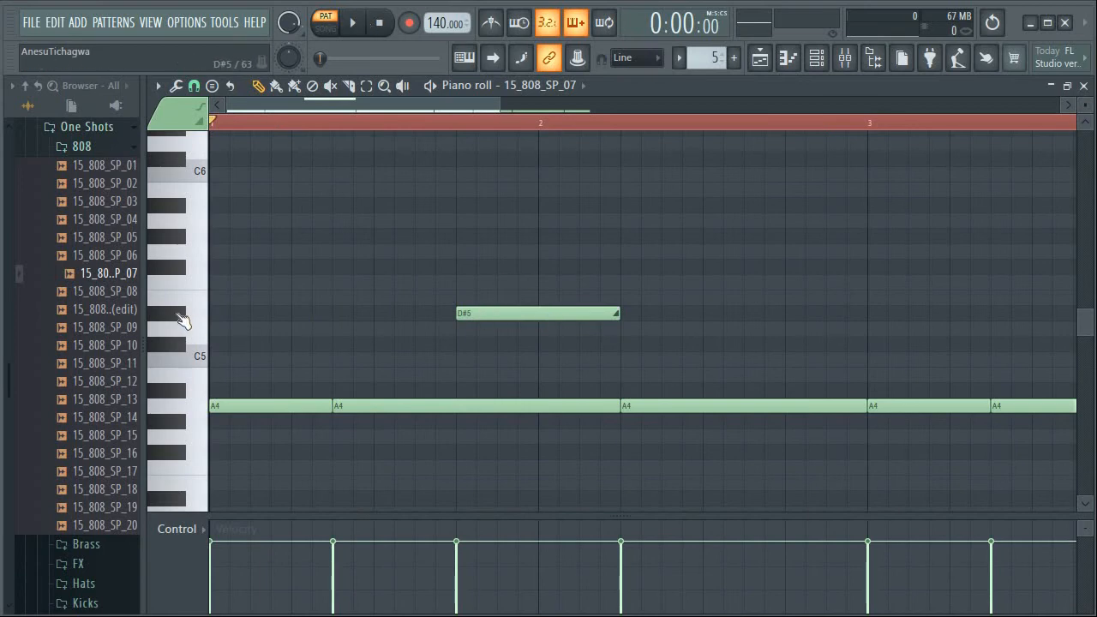
{"action": "left_click", "coordinate": [352, 23]}
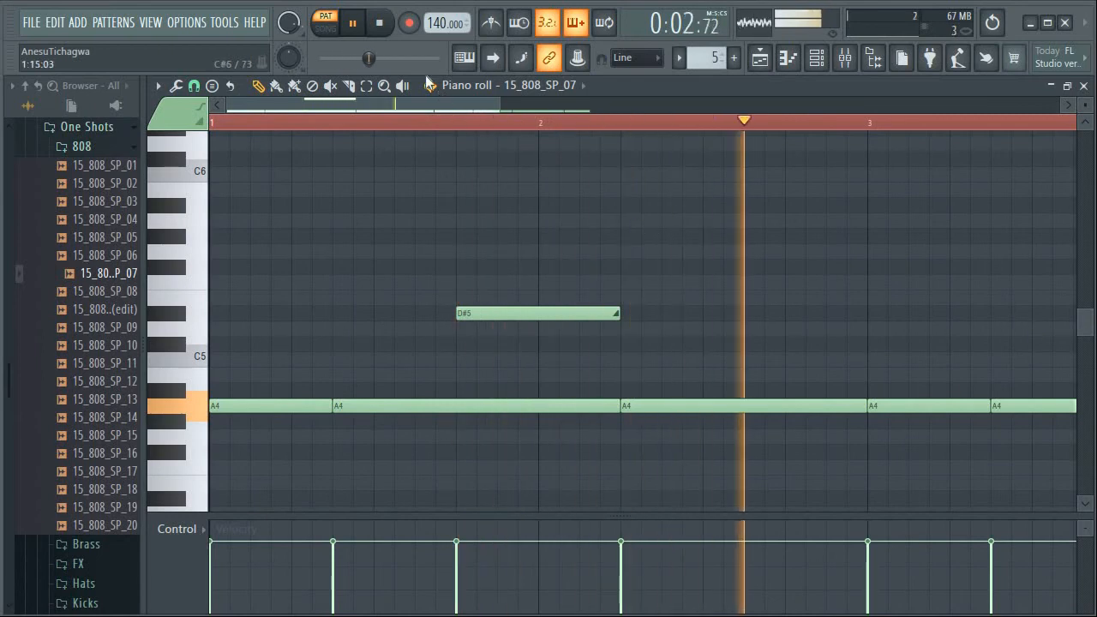
{"action": "key", "text": "space"}
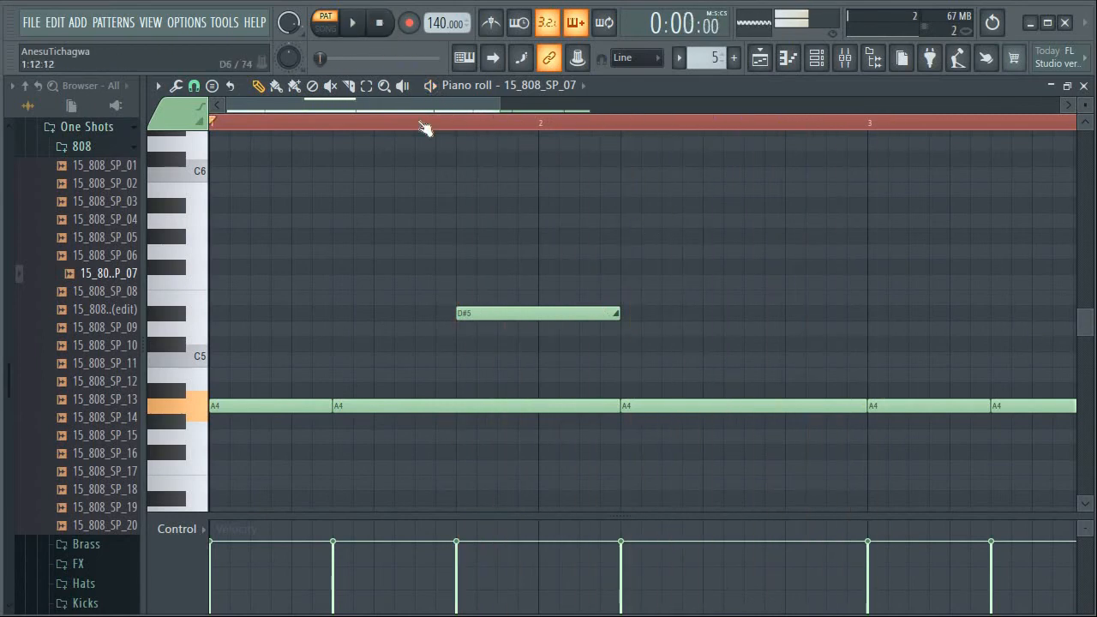
{"action": "mouse_move", "coordinate": [382, 106]}
{"action": "left_mouse_down"}
{"action": "mouse_move", "coordinate": [403, 115]}
{"action": "mouse_move", "coordinate": [381, 111]}
{"action": "left_mouse_up"}
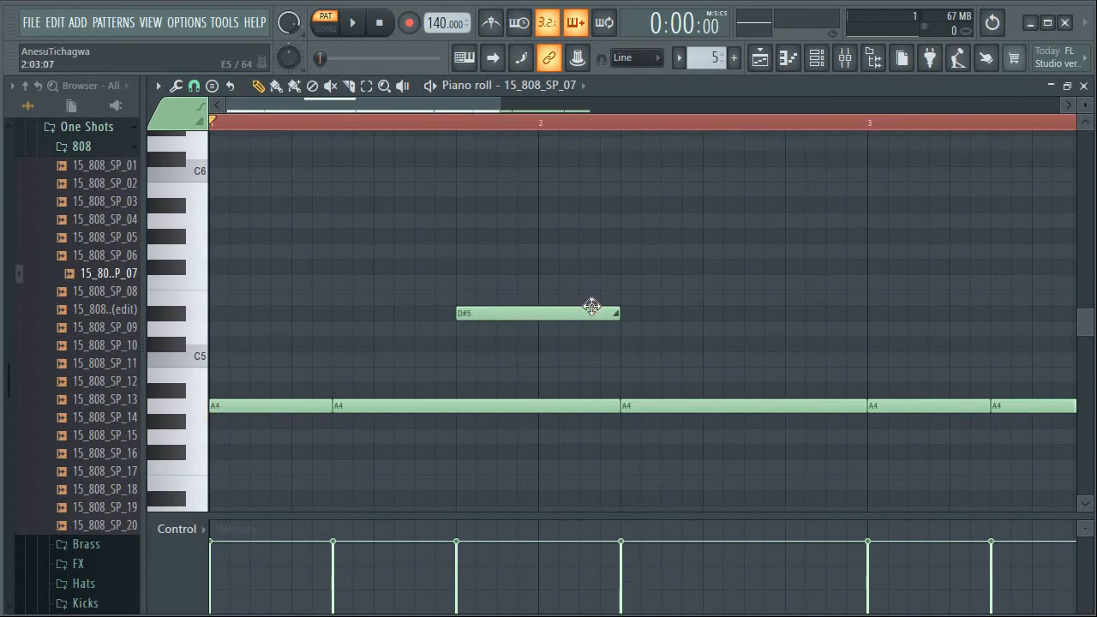
Move the third bar 3 note up an octave to A5
{"action": "left_click_drag", "start_coordinate": [472, 111], "coordinate": [632, 140]}
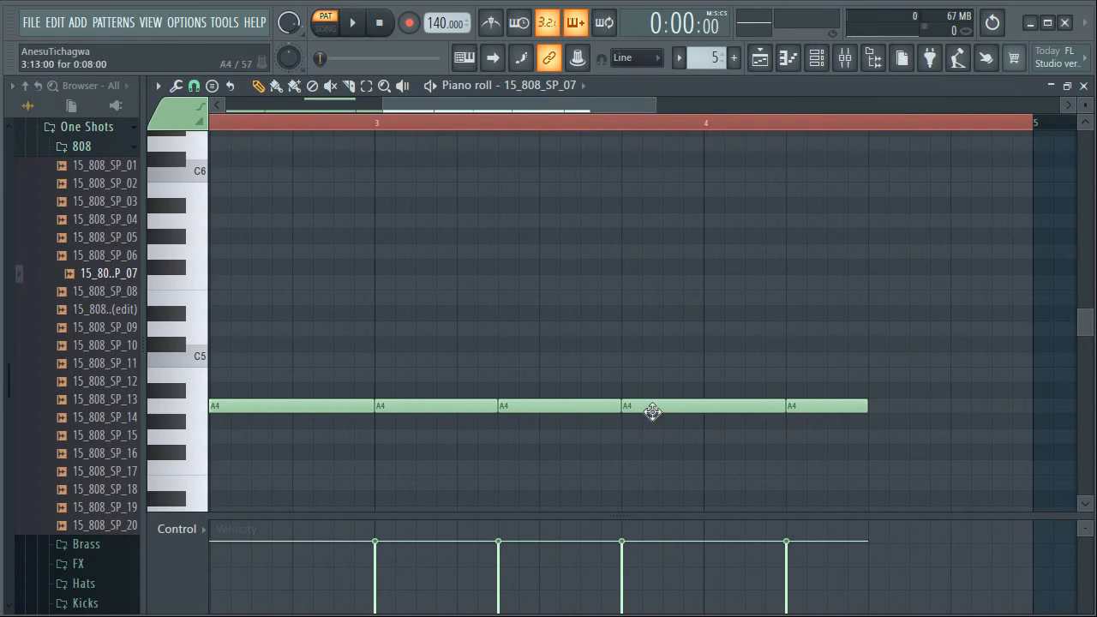
{"action": "left_click", "coordinate": [524, 408]}
{"action": "left_click", "coordinate": [649, 407]}
{"action": "left_click_drag", "start_coordinate": [649, 407], "coordinate": [657, 223]}
{"action": "left_click", "coordinate": [820, 412]}
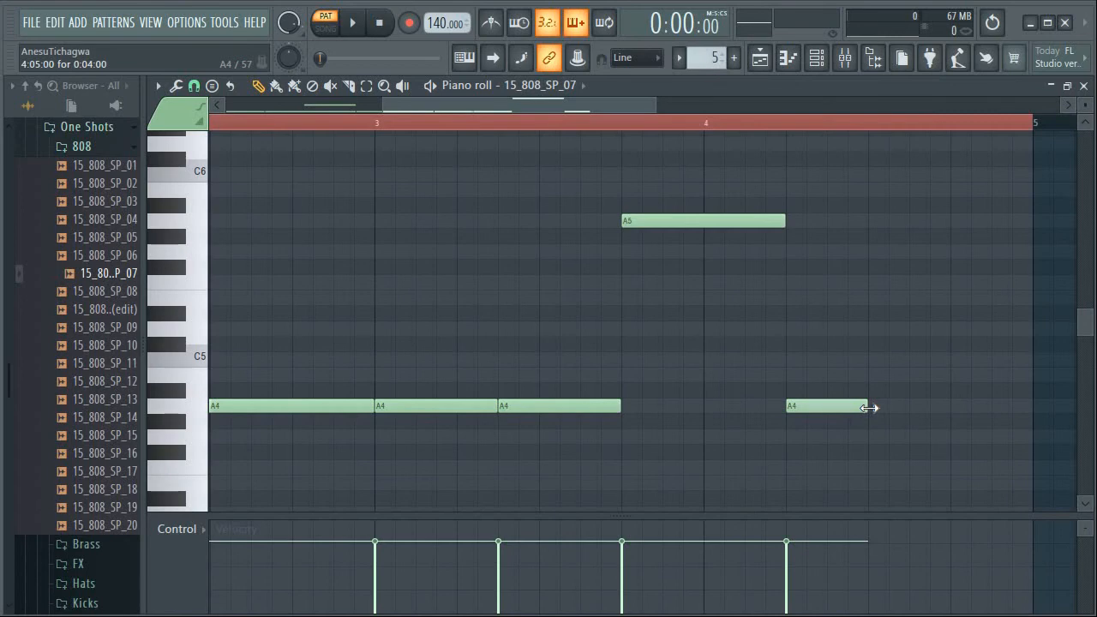
Add a D#5 note over the last four steps of bar 4 and extend the A4 note beneath it to bar 5
{"action": "left_click_drag", "start_coordinate": [870, 408], "coordinate": [947, 410]}
{"action": "left_click", "coordinate": [953, 333]}
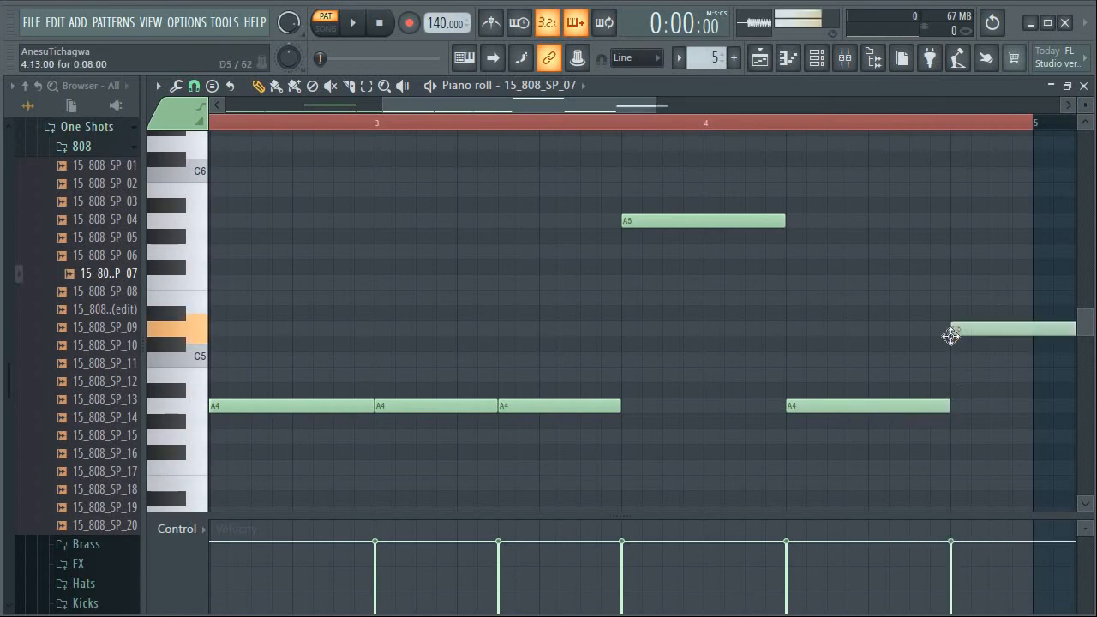
{"action": "left_click_drag", "start_coordinate": [951, 335], "coordinate": [951, 318]}
{"action": "left_click_drag", "start_coordinate": [544, 110], "coordinate": [637, 318]}
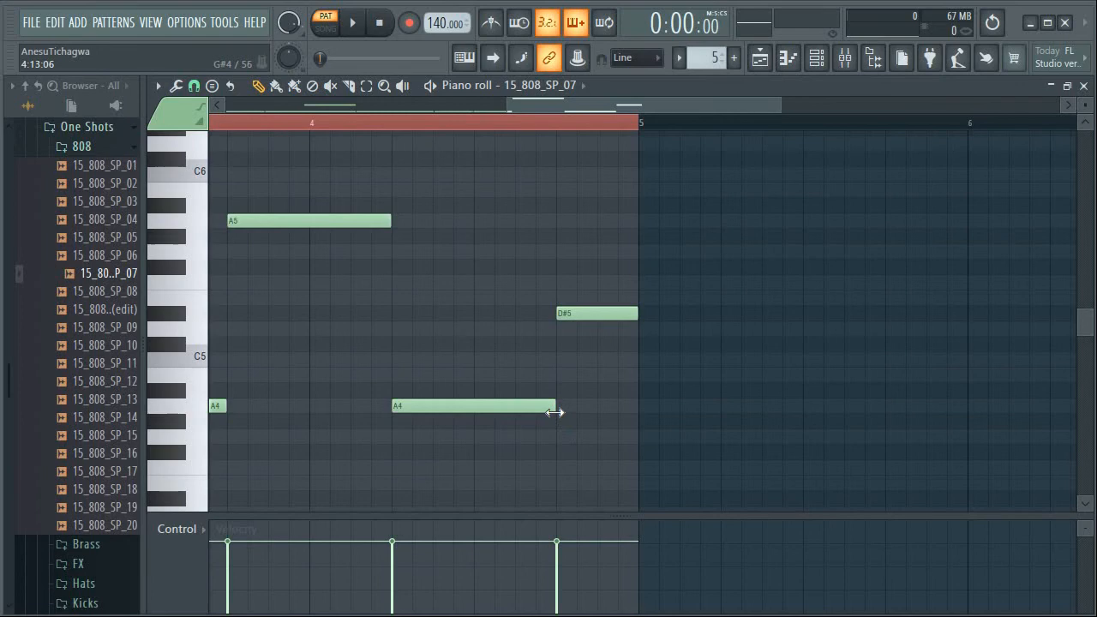
{"action": "left_click_drag", "start_coordinate": [589, 416], "coordinate": [644, 421]}
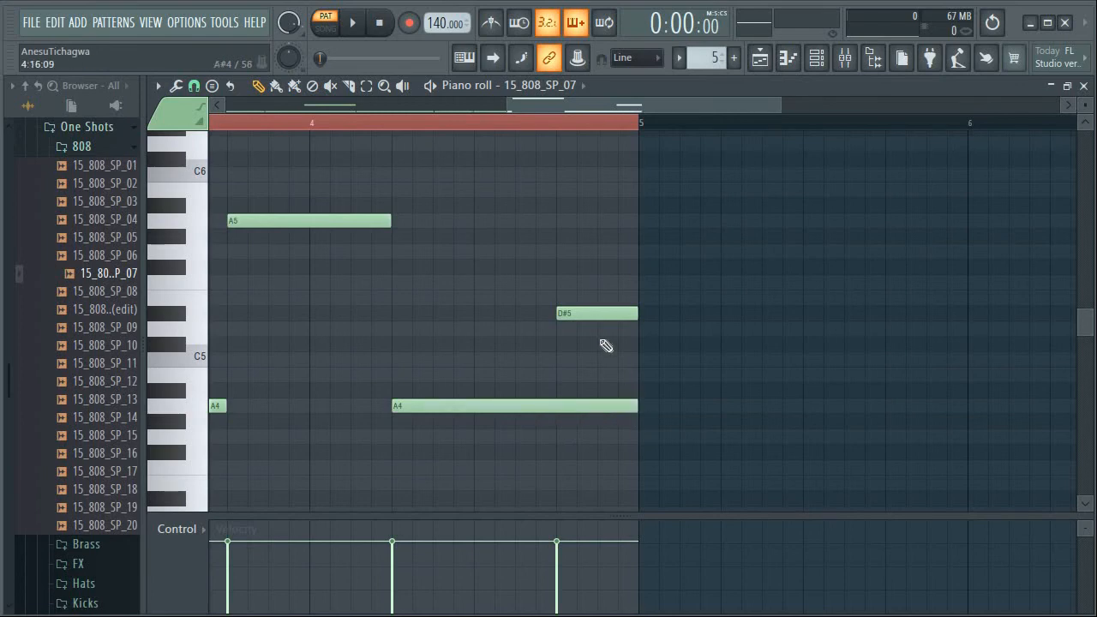
Turn the D#5 note at the end of bar 4 into a slide note and recheck its note properties
{"action": "double_click", "coordinate": [584, 314]}
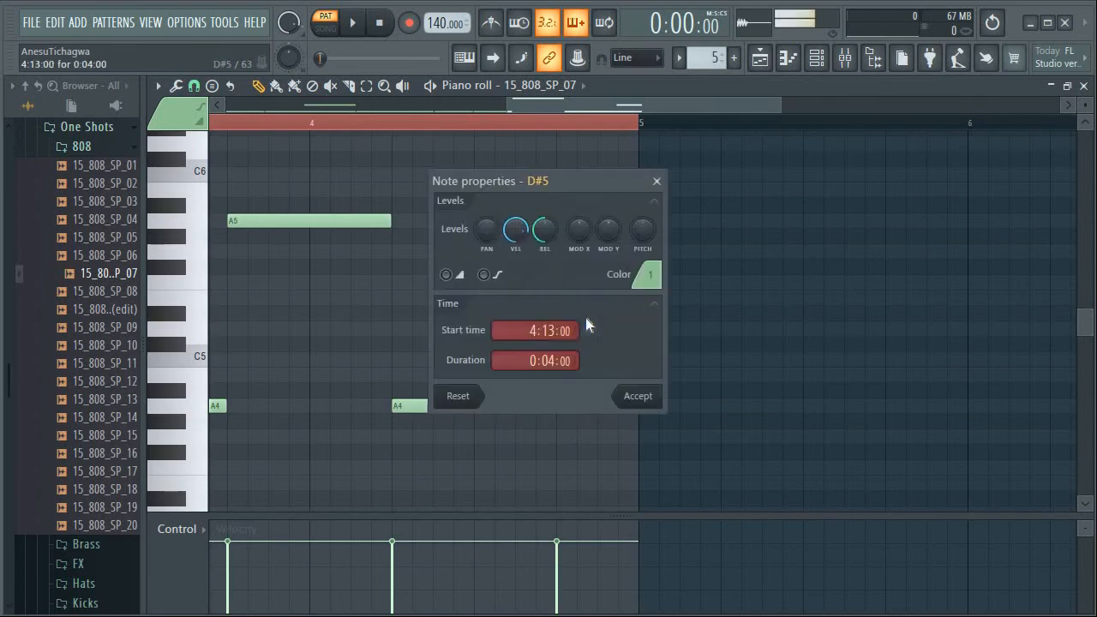
{"action": "left_click", "coordinate": [458, 279]}
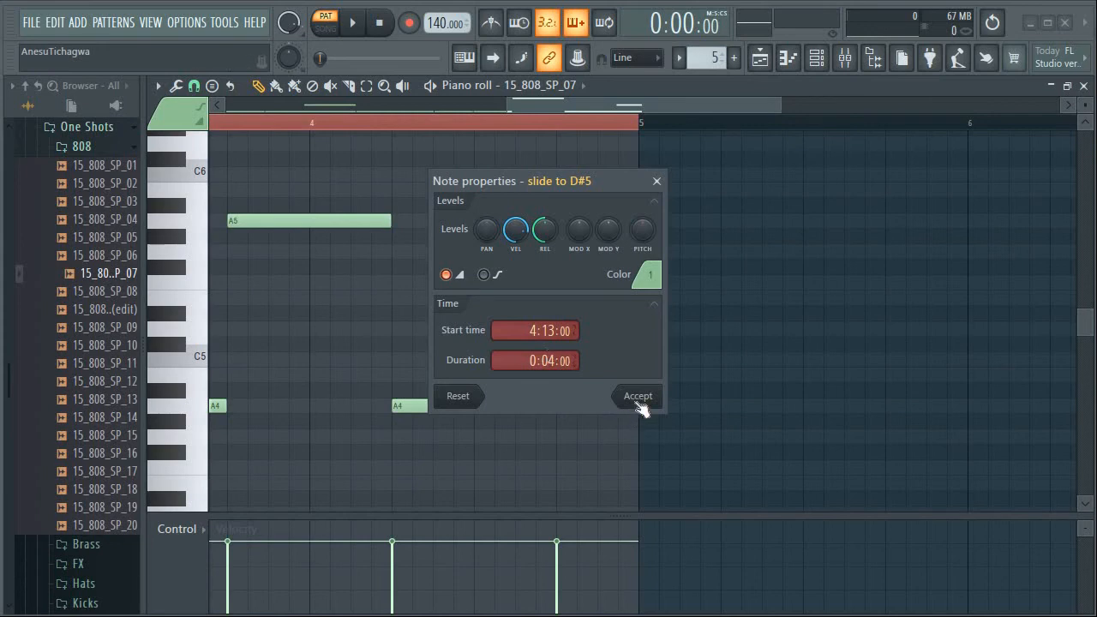
{"action": "left_click", "coordinate": [639, 397]}
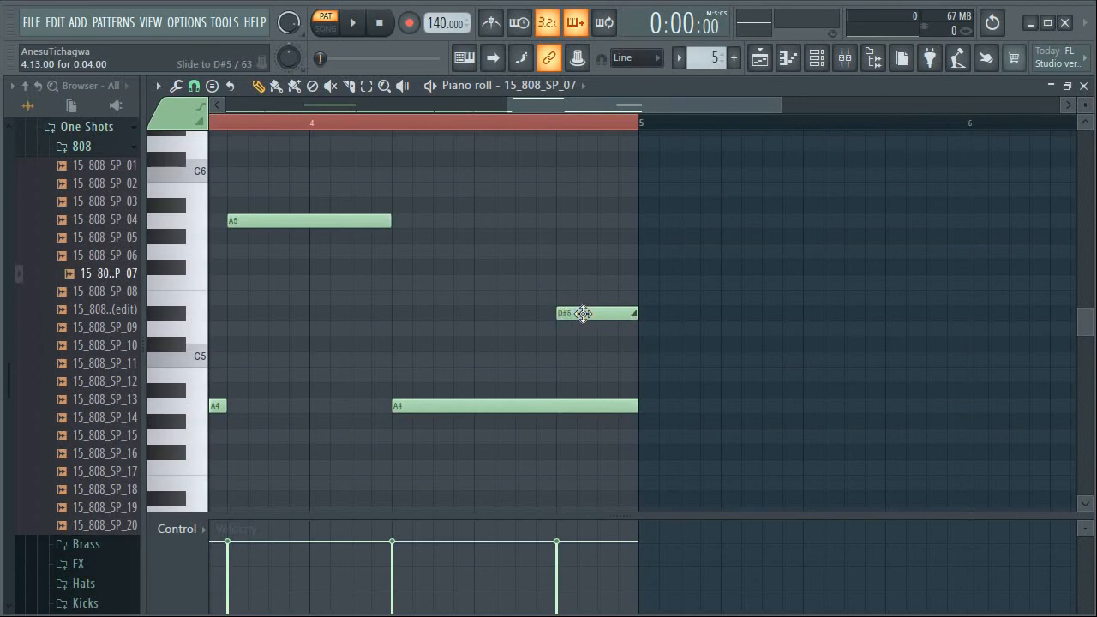
{"action": "double_click", "coordinate": [583, 314]}
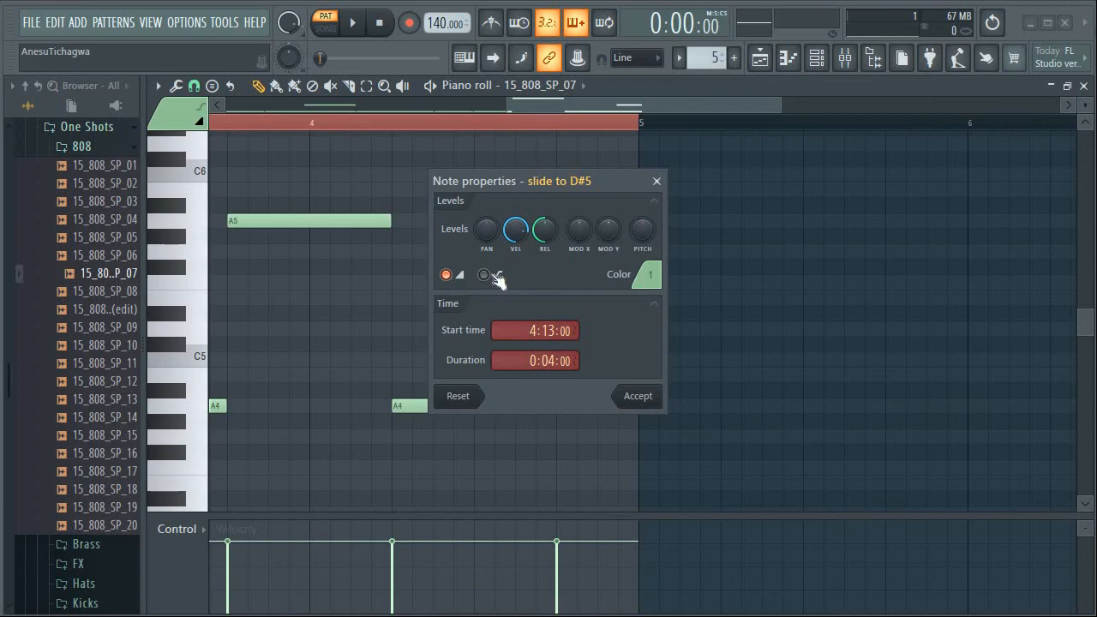
{"action": "left_click", "coordinate": [639, 397]}
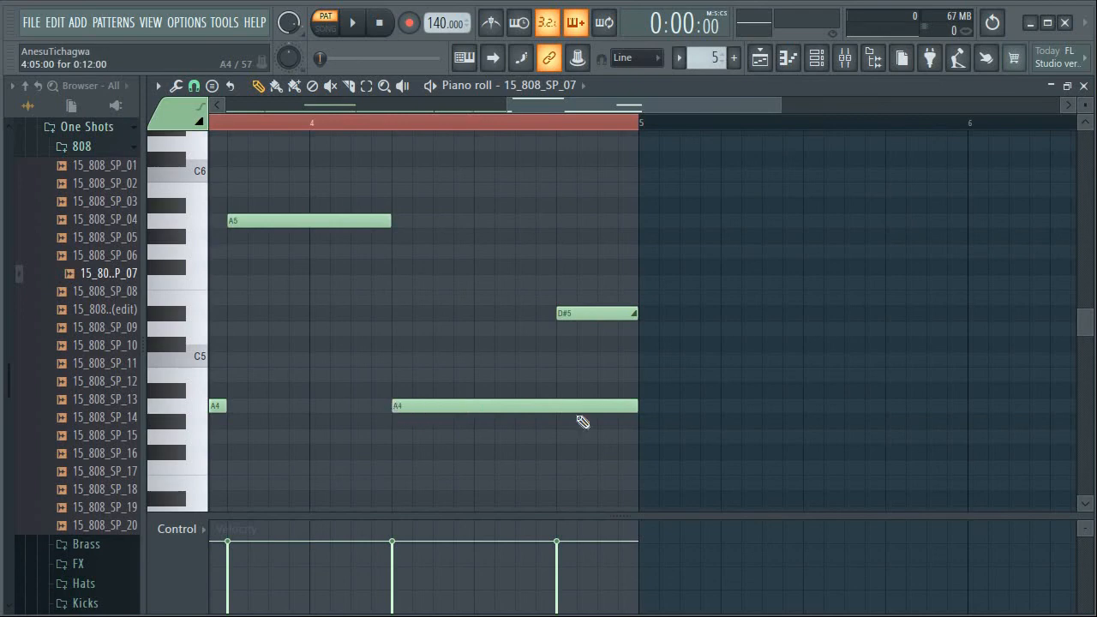
Play the full arrangement in song mode from the playlist to hear the 808 with the drums and pad loop, and stop playback
{"action": "left_click", "coordinate": [761, 65]}
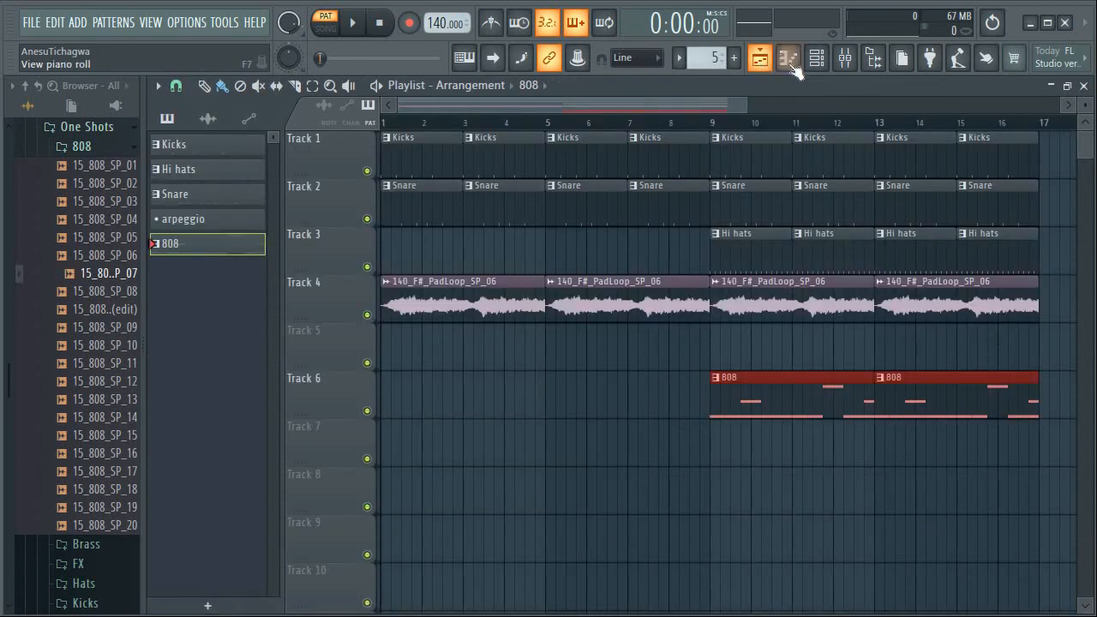
{"action": "left_click", "coordinate": [327, 30]}
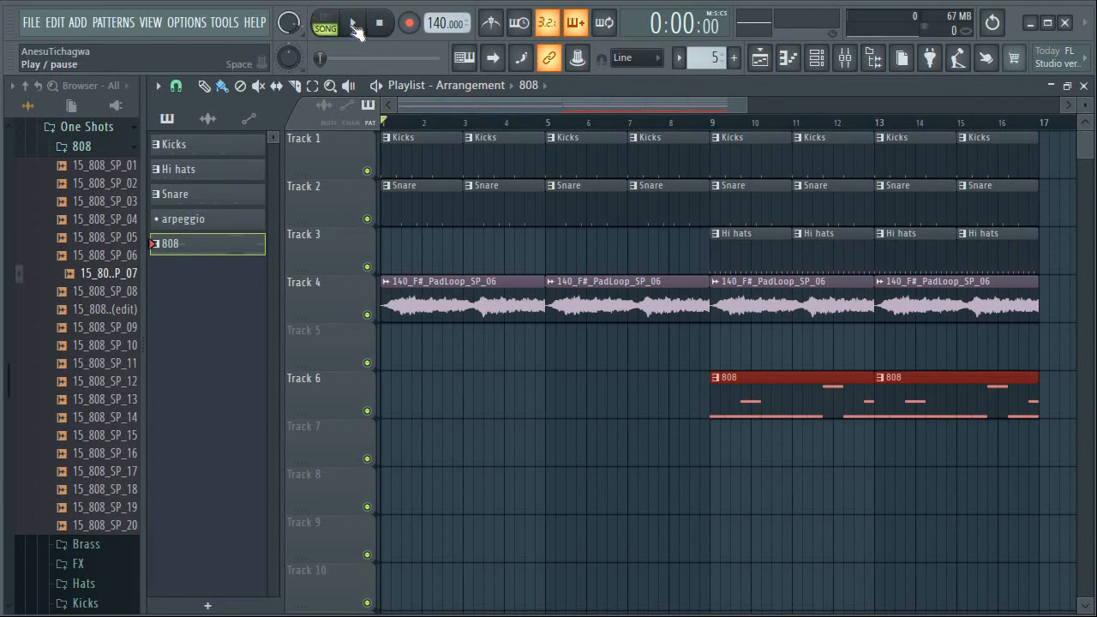
{"action": "left_click", "coordinate": [354, 29]}
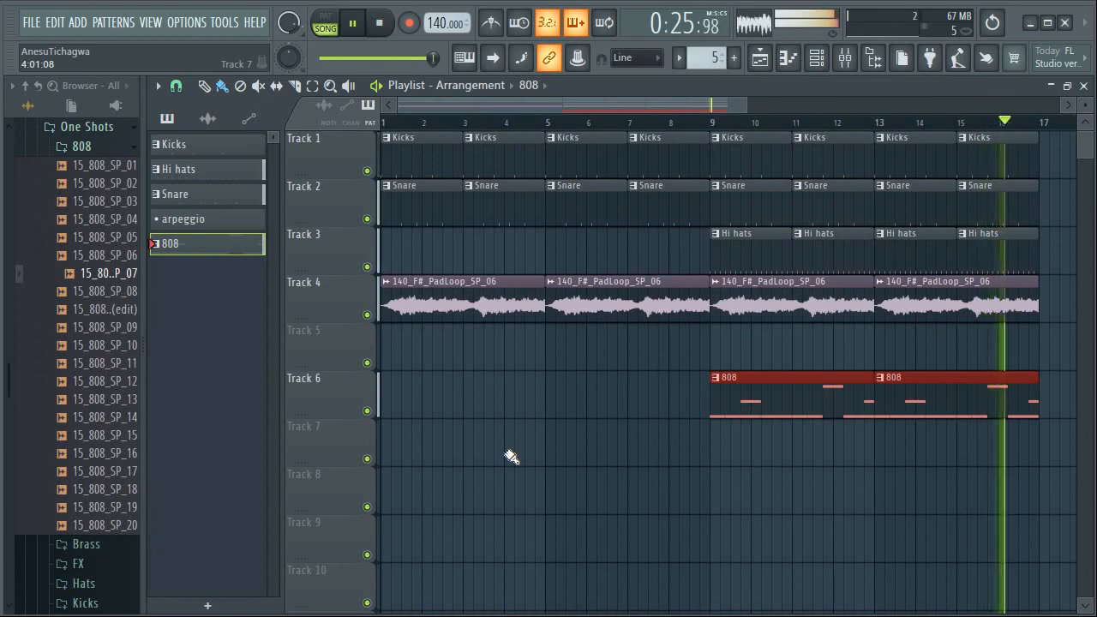
{"action": "left_click", "coordinate": [380, 27]}
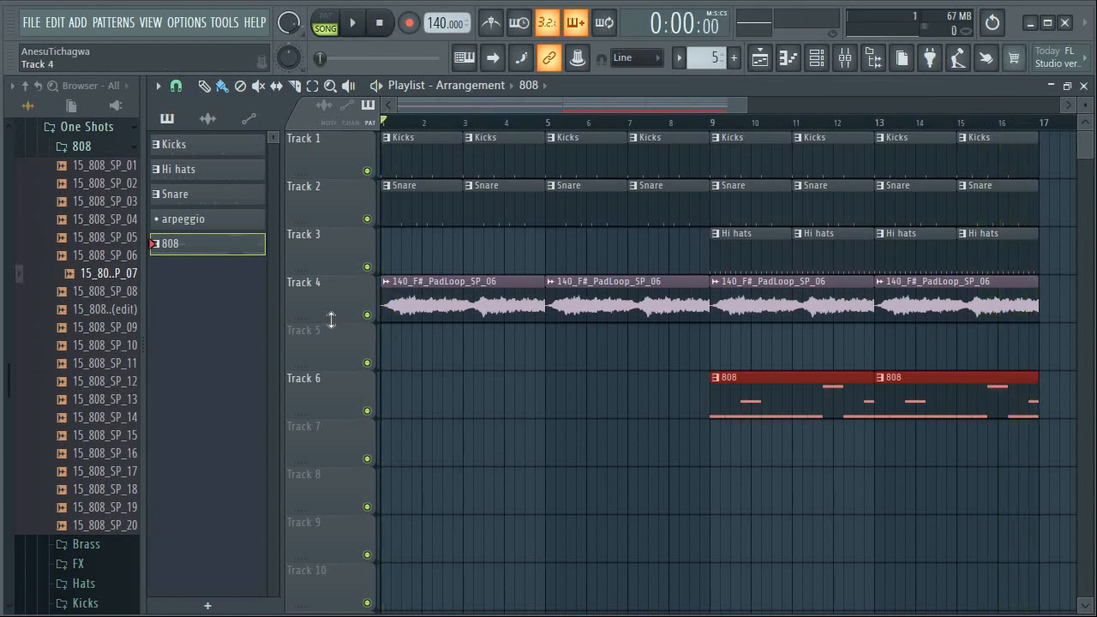